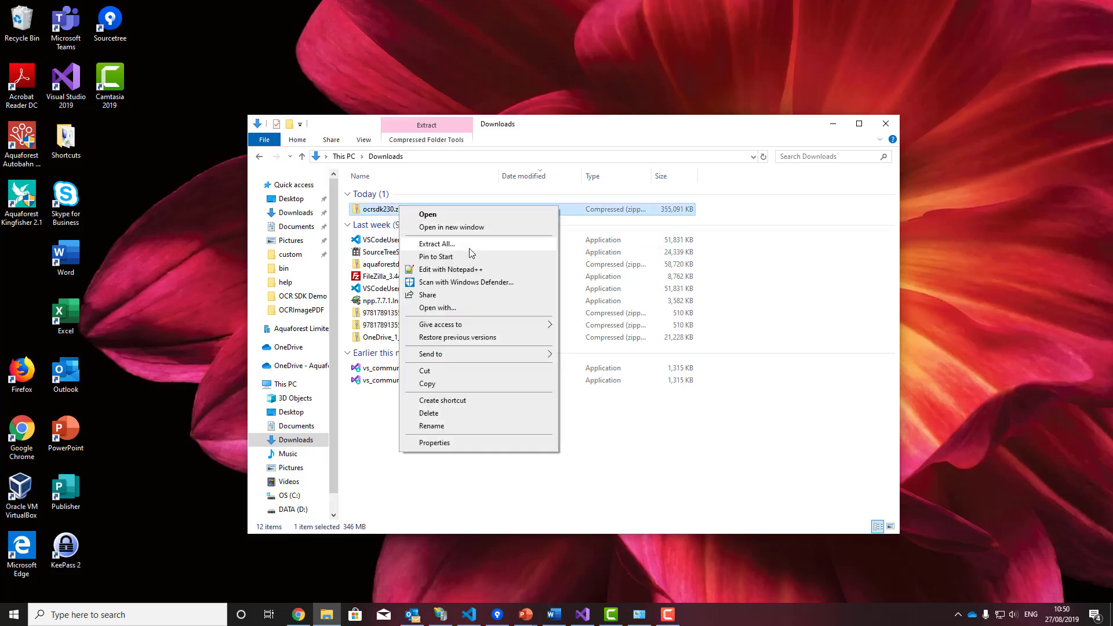
Extract the ocrsdk230 zip, then run its setup wizard through to Finish to install SDK 2.30
click(427, 249)
click(668, 420)
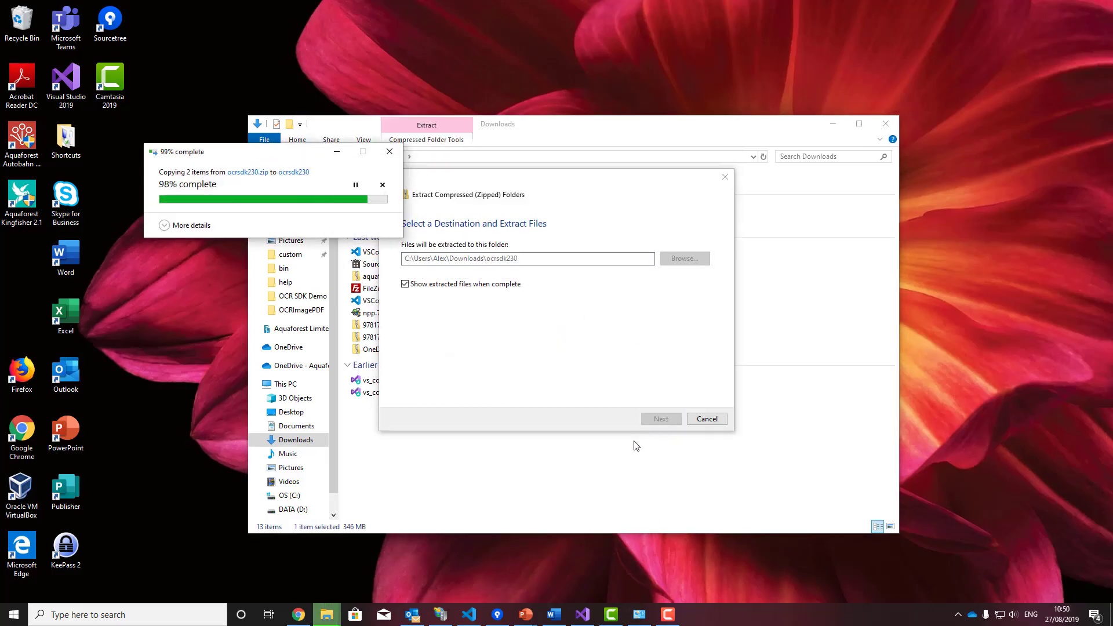
click(452, 211)
double_click(452, 212)
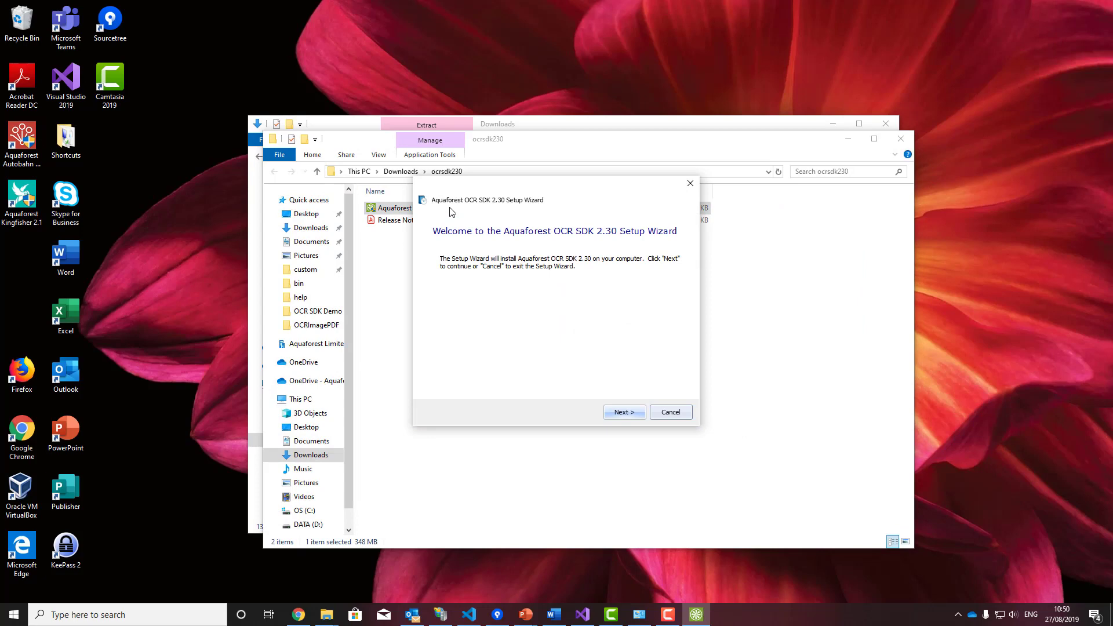
click(615, 378)
click(622, 415)
click(622, 414)
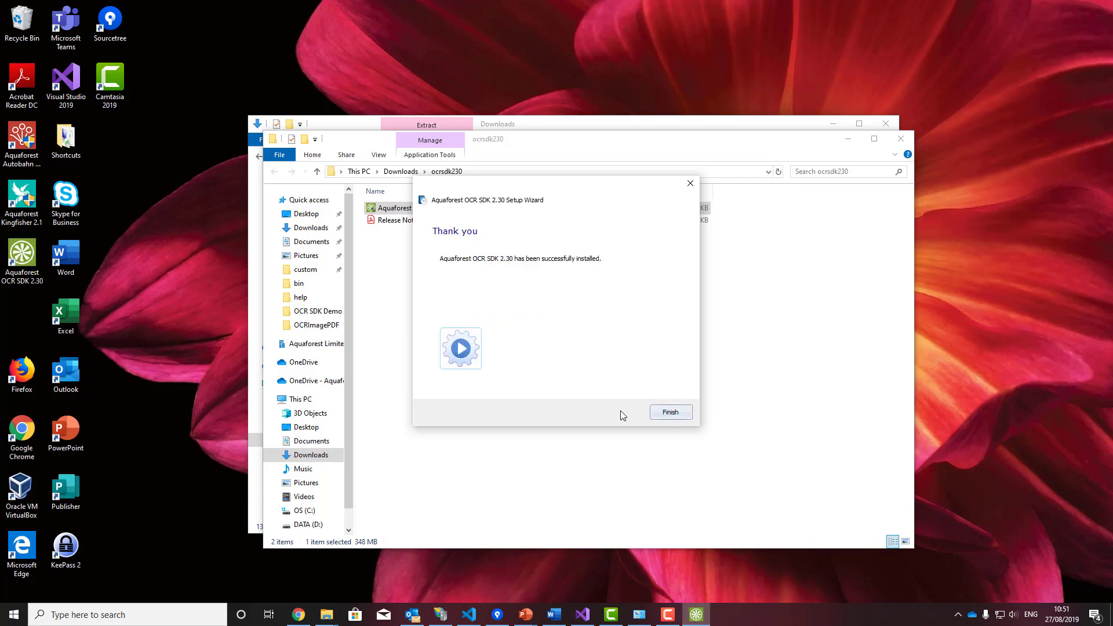
click(669, 413)
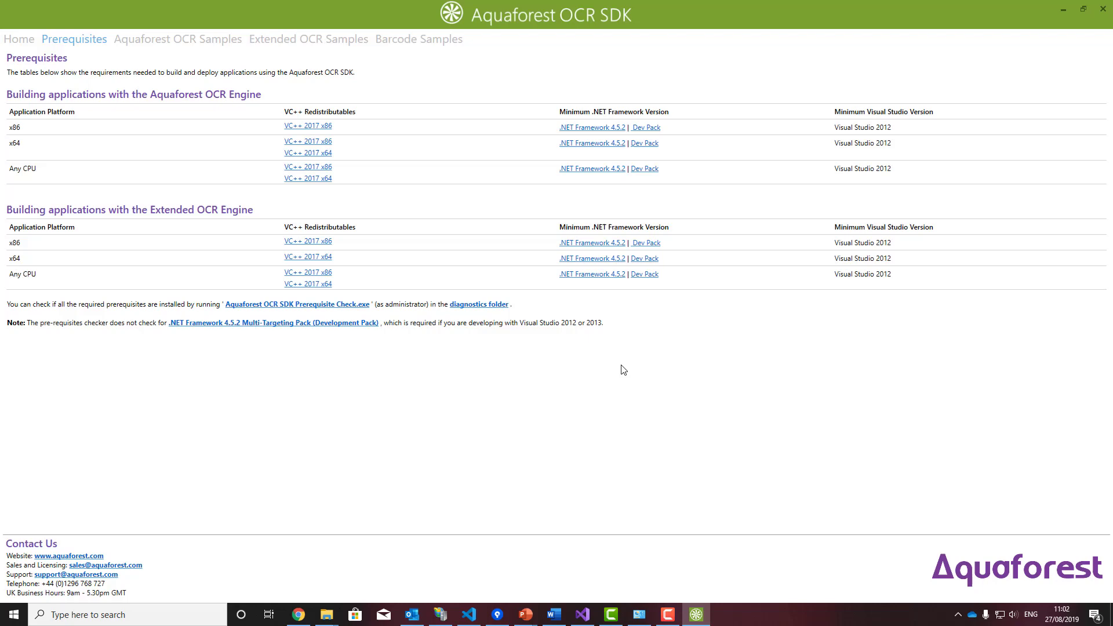
click(209, 40)
click(308, 40)
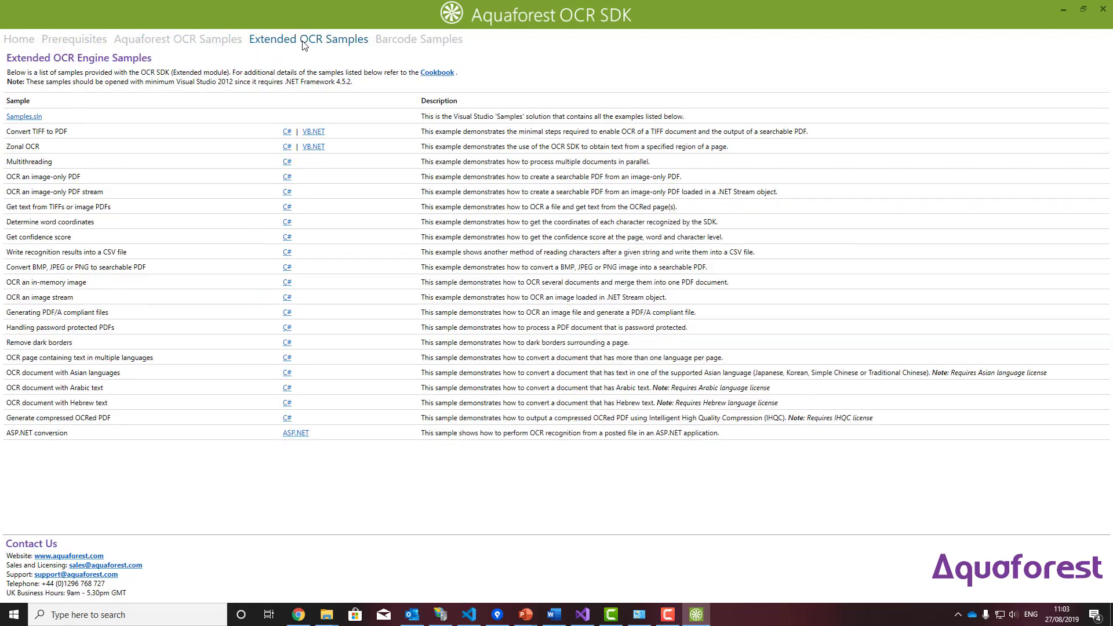
click(416, 39)
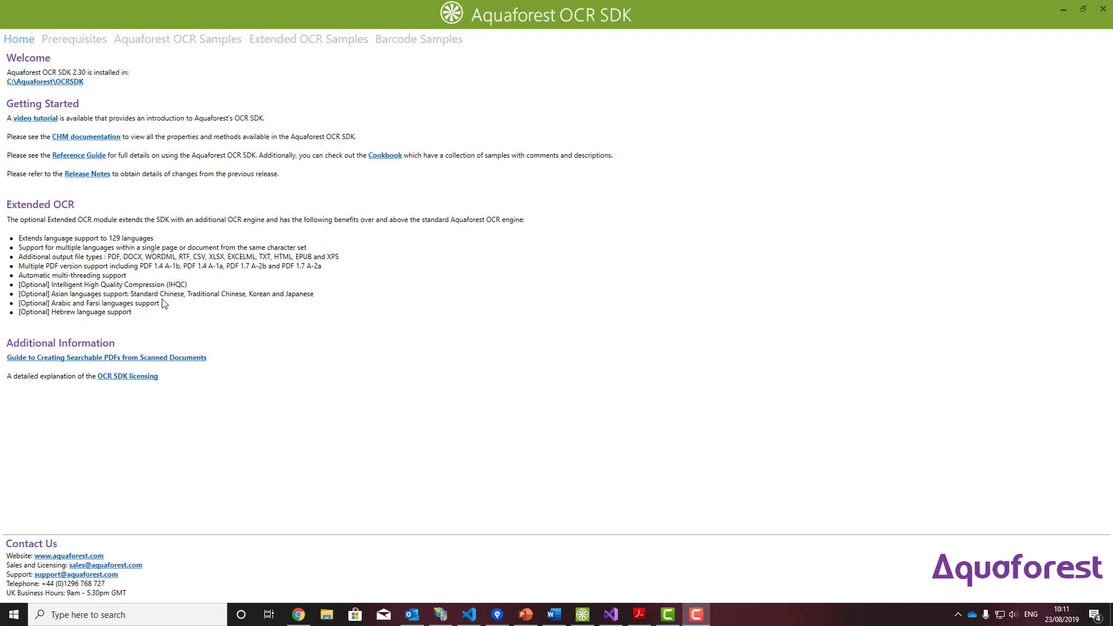
Open the 'Guide to Creating Searchable PDFs' link in Edge
click(104, 360)
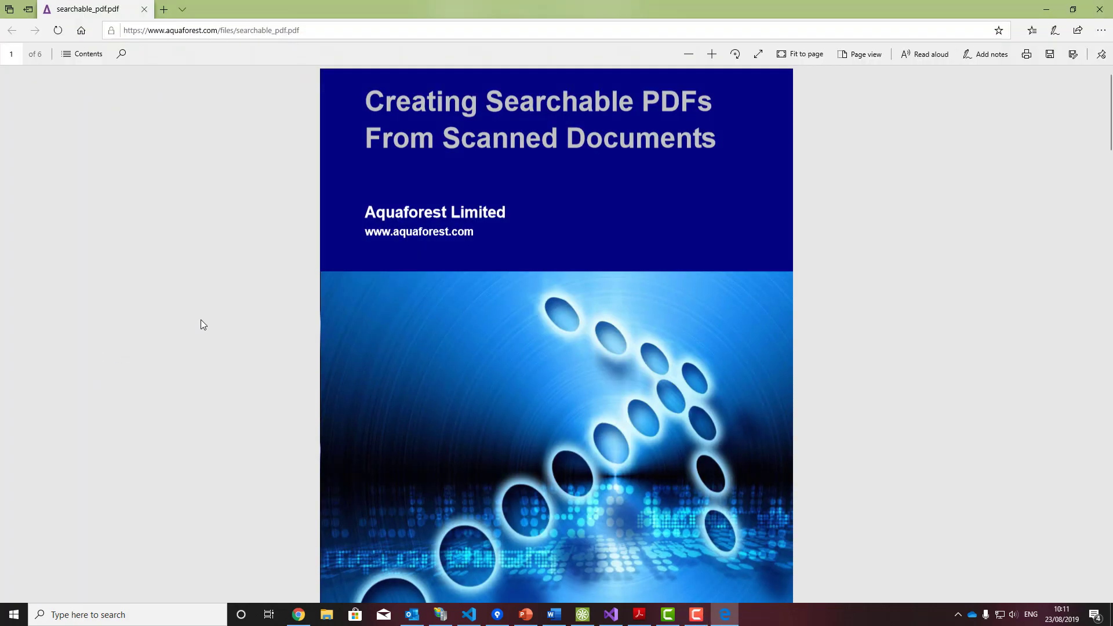
scroll(836, 316, down, 4)
scroll(835, 315, down, 5)
scroll(836, 316, down, 3)
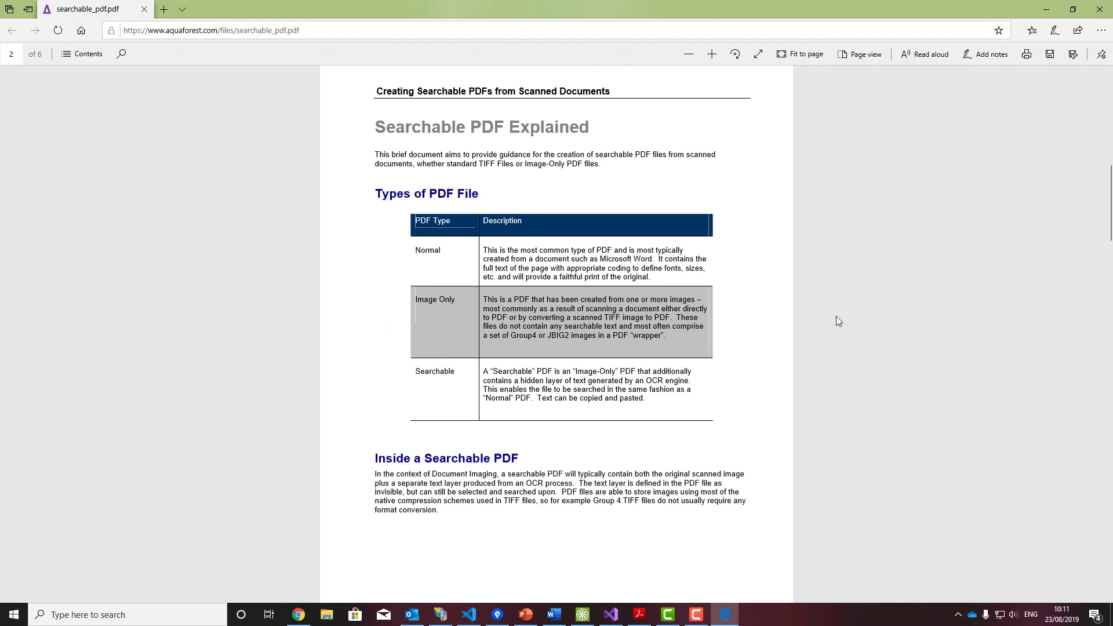
scroll(837, 316, down, 2)
scroll(831, 303, down, 4)
scroll(830, 304, down, 4)
scroll(831, 303, down, 3)
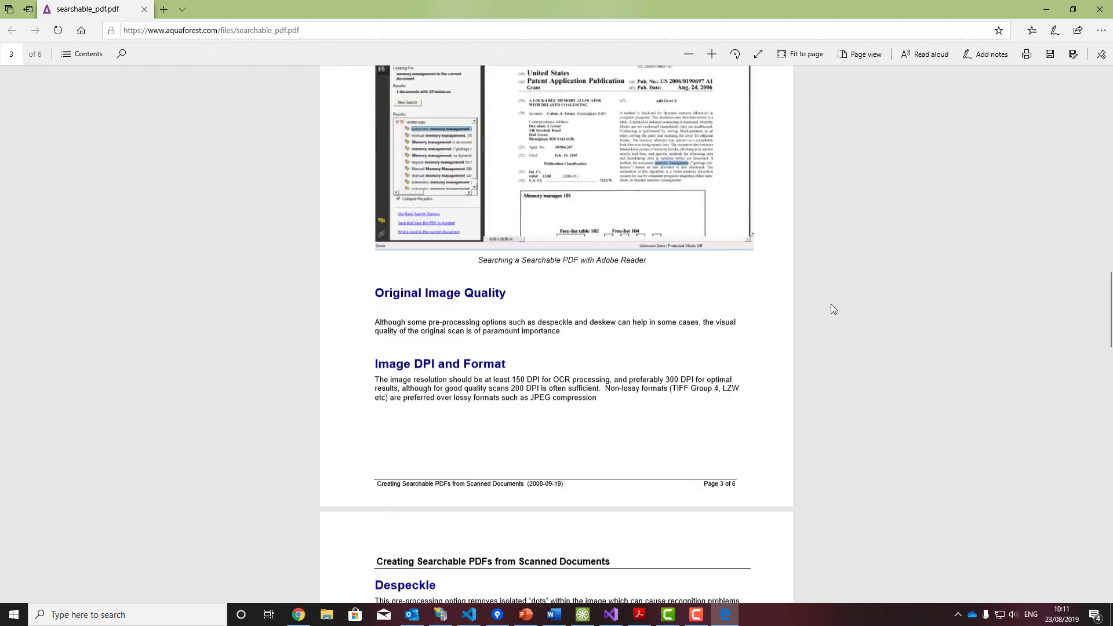
scroll(831, 304, down, 2)
scroll(831, 303, down, 3)
scroll(831, 304, down, 3)
scroll(831, 304, down, 3)
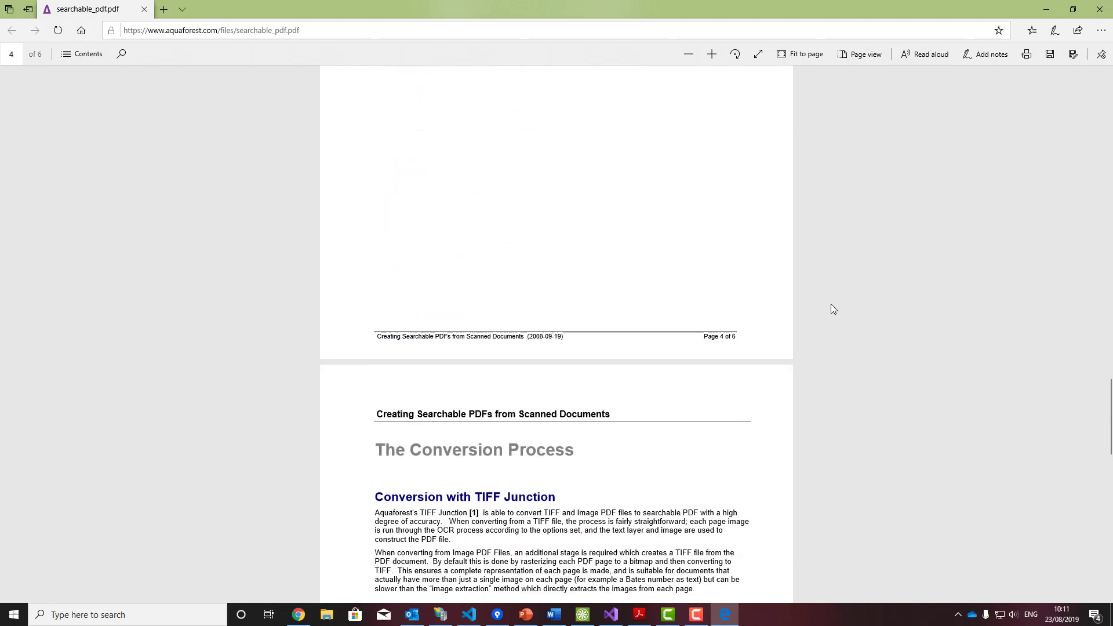
scroll(831, 304, down, 3)
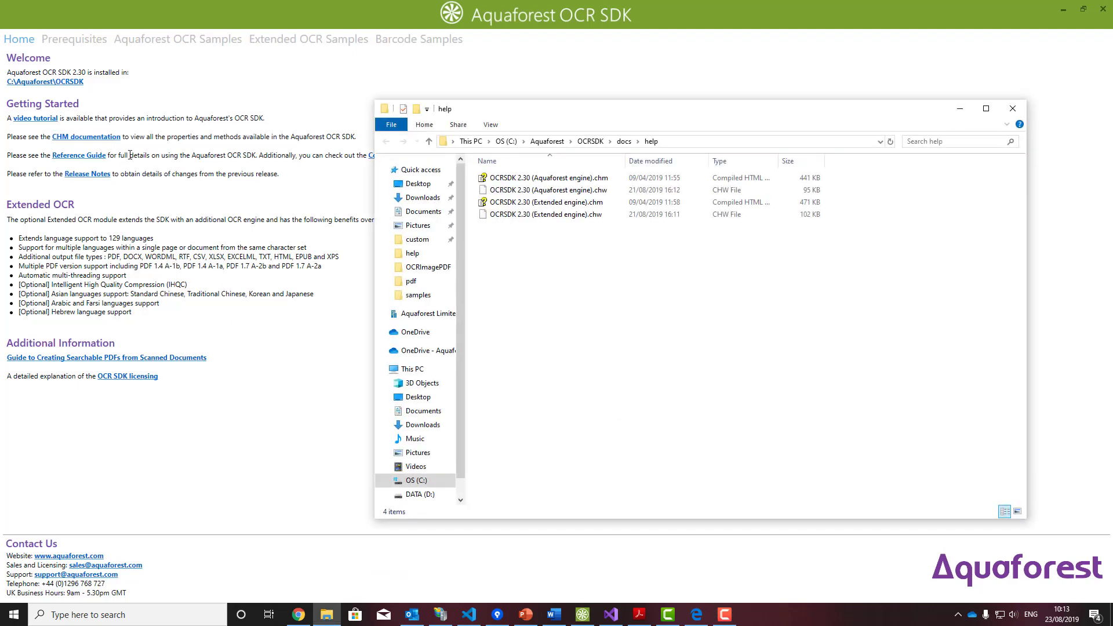
Open the Aquaforest engine .chm, search for 'barcode' and show the BarcodeReader Class topic
double_click(544, 180)
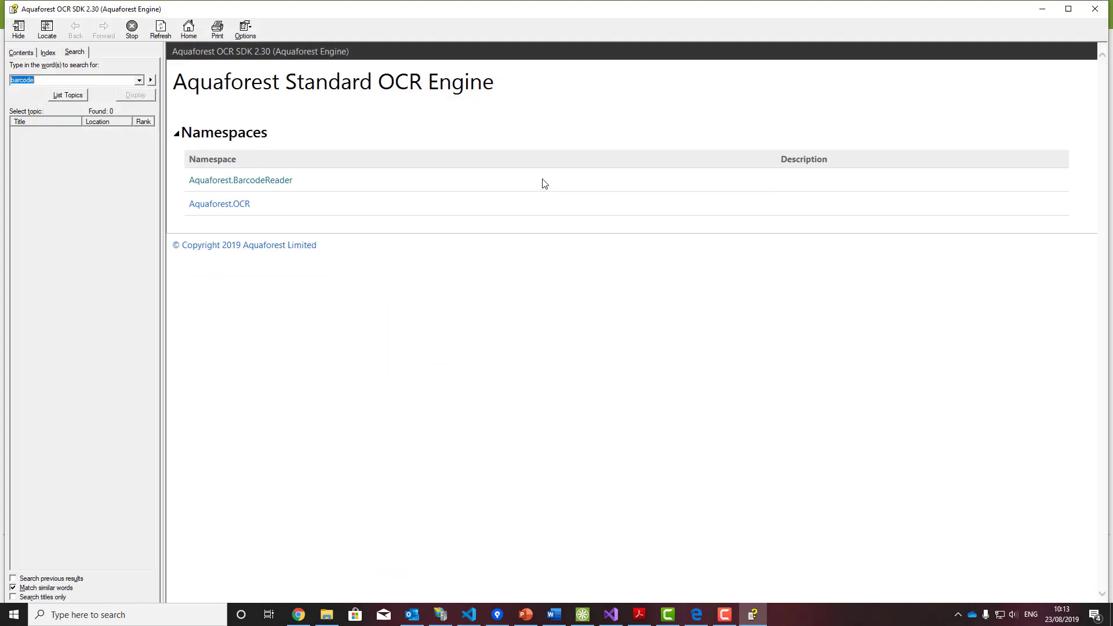
click(52, 81)
click(68, 95)
click(44, 132)
double_click(43, 132)
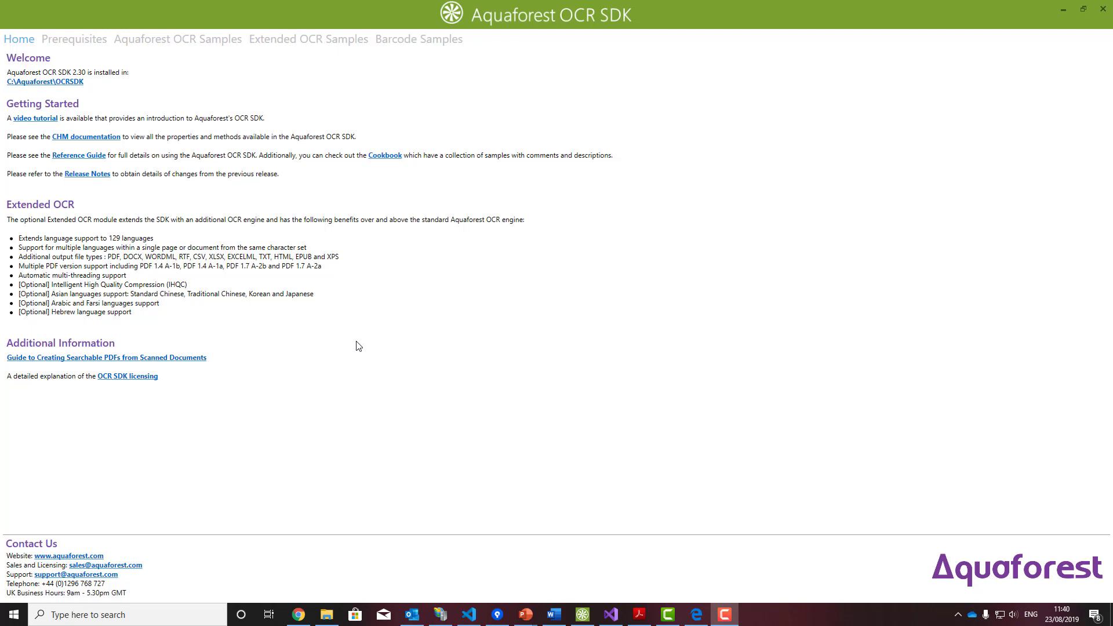
View the SDK prerequisites, then open the diagnostics folder and the Prerequisite Check exe's context menu
click(74, 39)
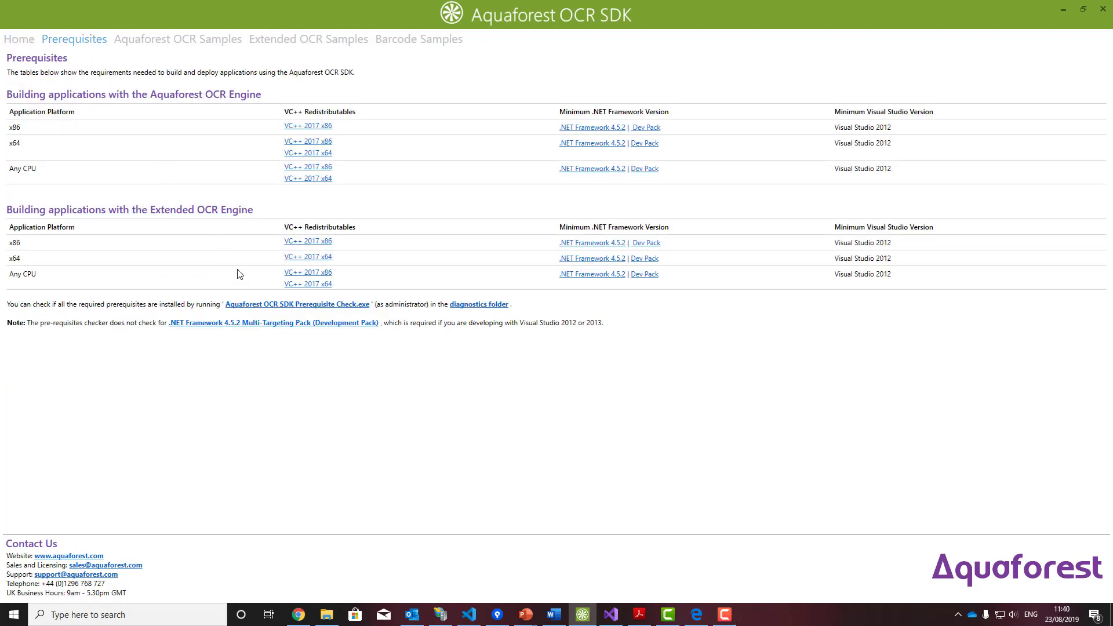
click(479, 304)
click(556, 224)
right_click(576, 223)
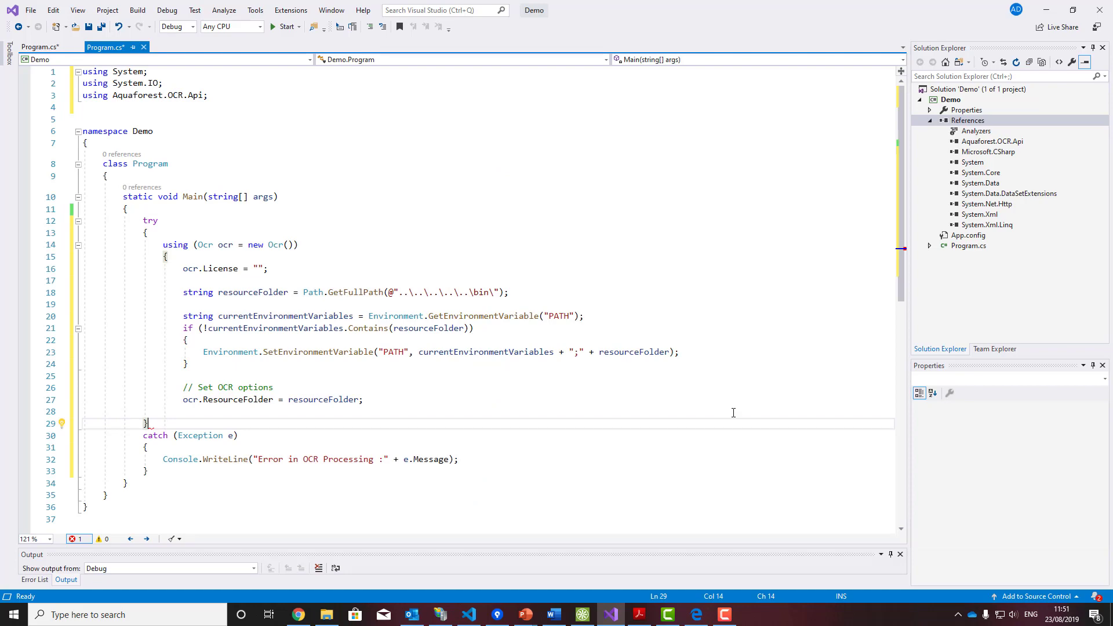
Add a reference to Aquaforest.OCR.Api.dll from C:\Aquaforest\OCRSDK\bin to the Demo project
click(968, 120)
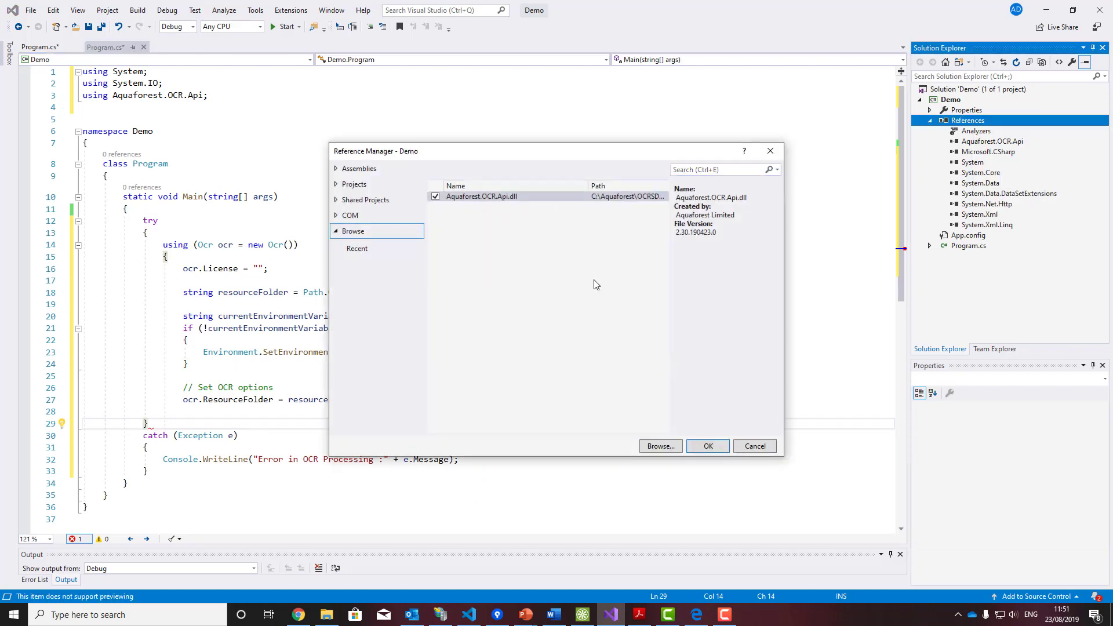
click(668, 453)
click(558, 210)
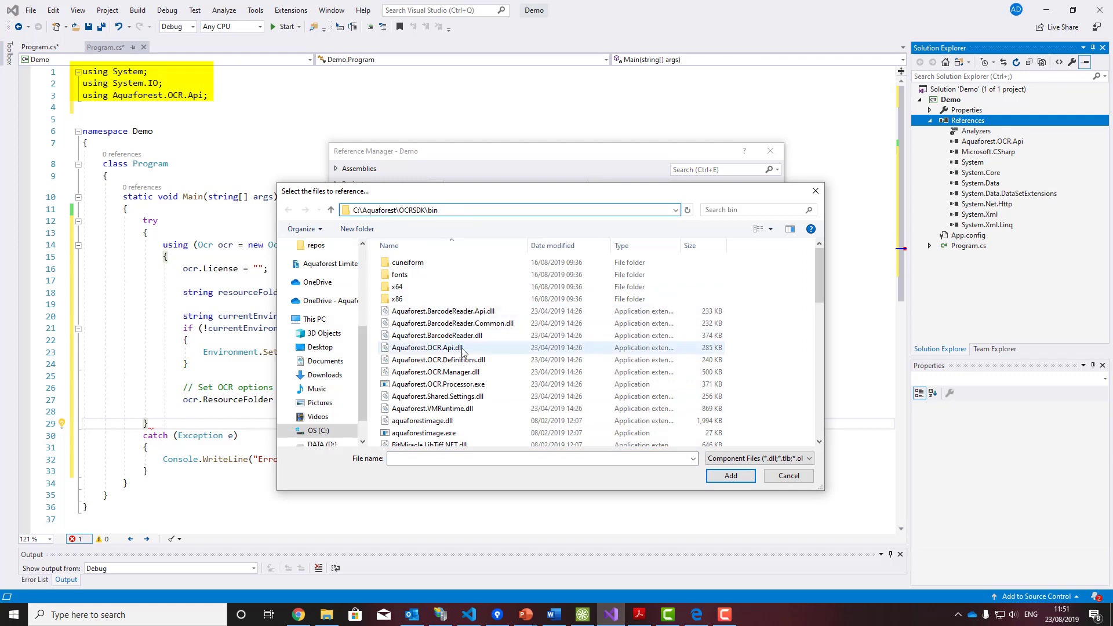
double_click(426, 348)
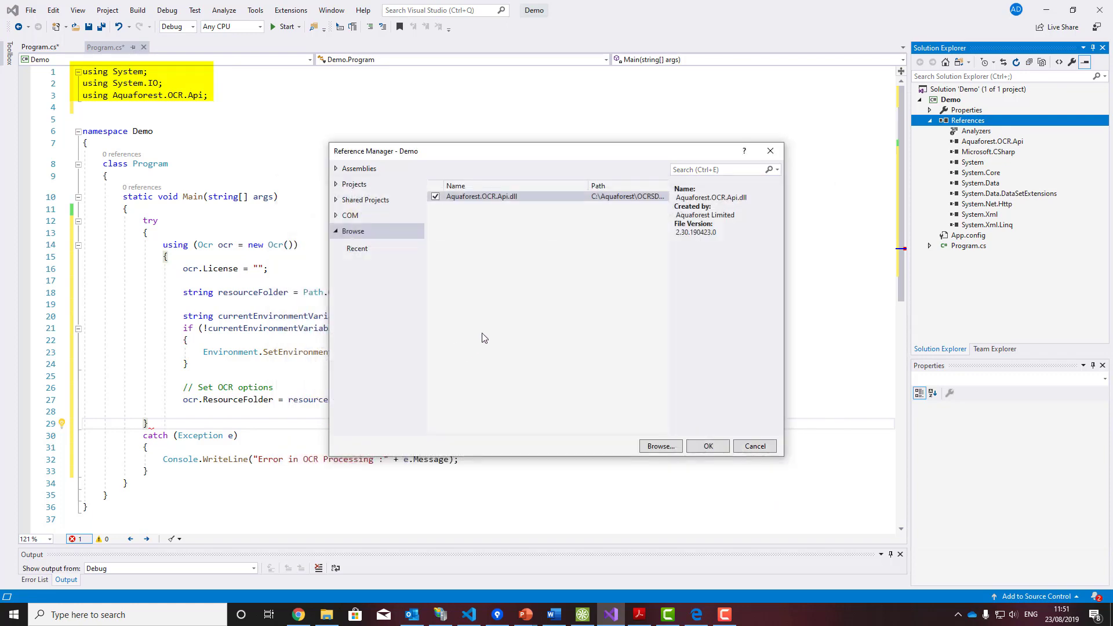
click(713, 449)
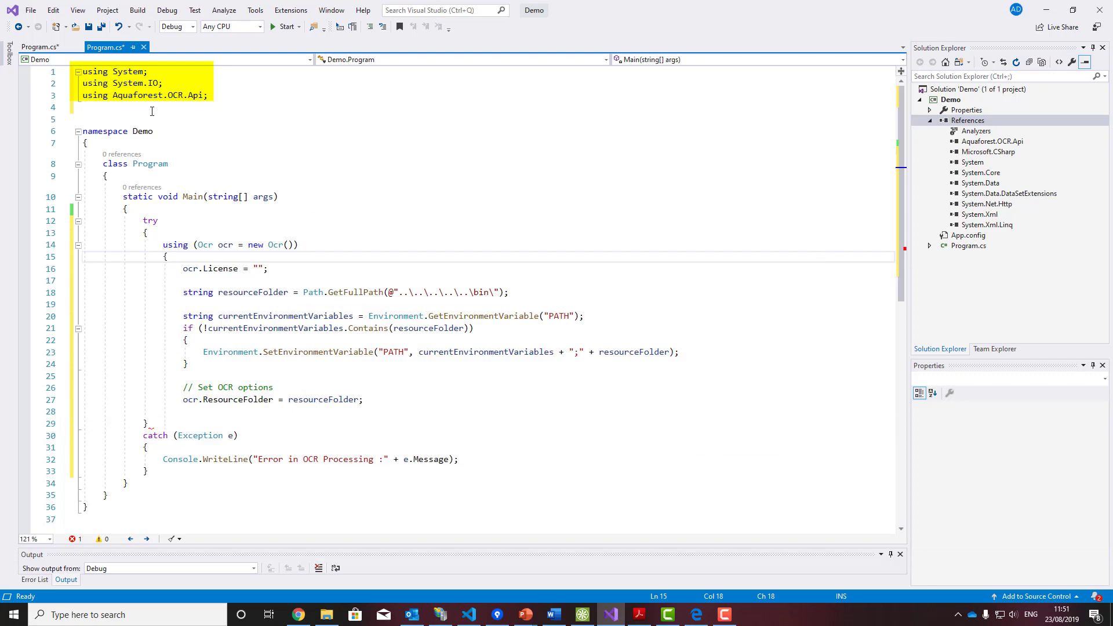
Paste the licence key between the quotes of the ocr.License value
click(208, 95)
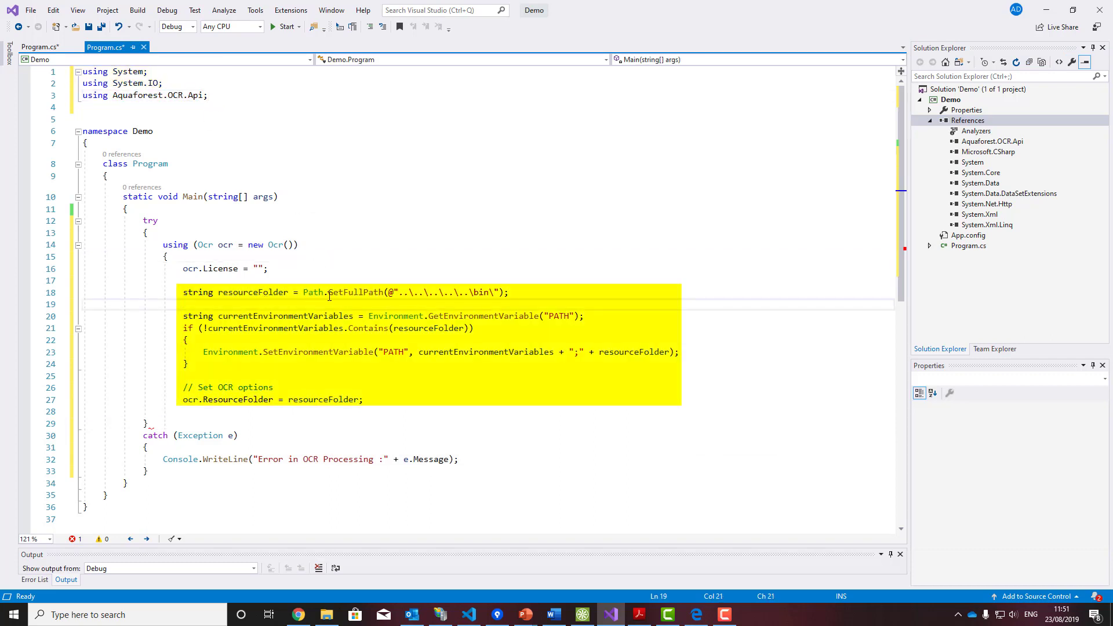
click(496, 293)
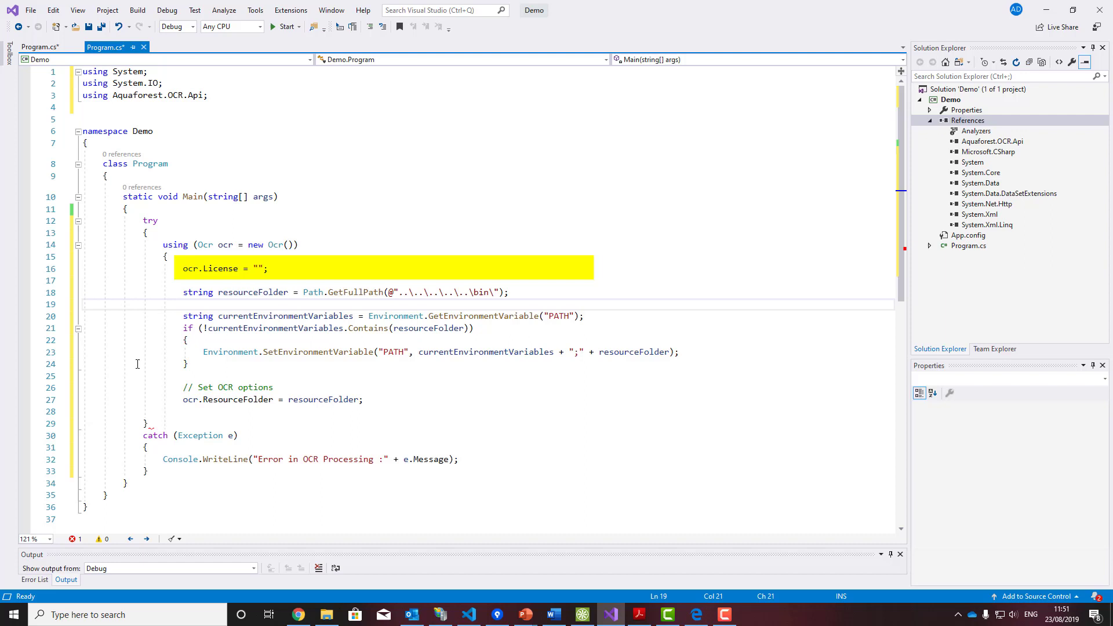
click(351, 270)
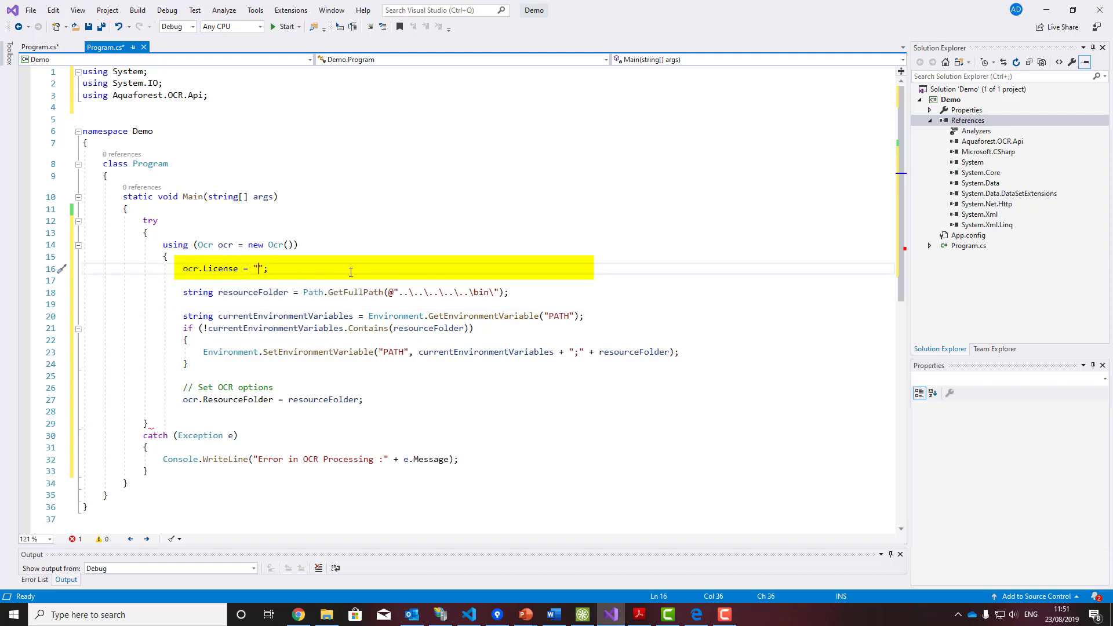
key(ctrl+v)
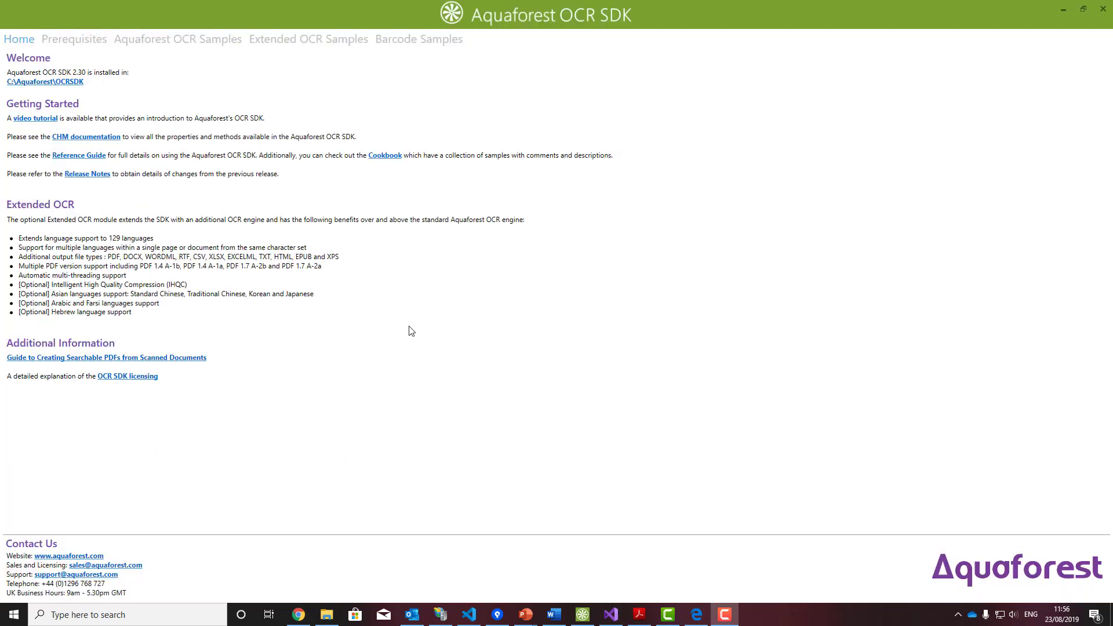
Browse the OCR, Extended OCR and Barcode sample lists, ending on the standard OCR samples
click(218, 39)
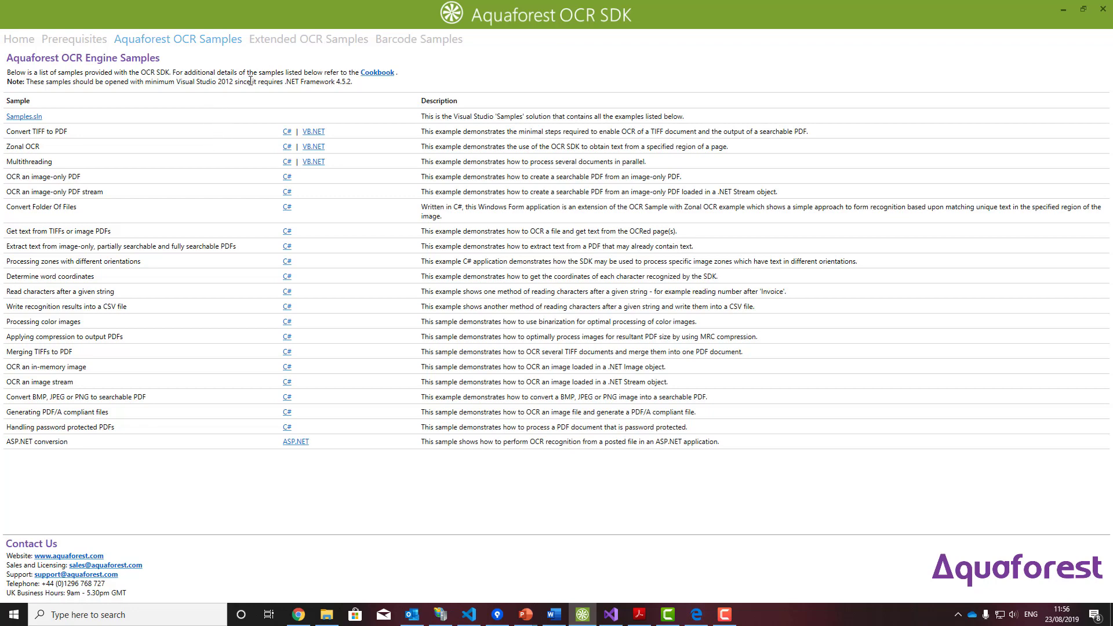
click(302, 40)
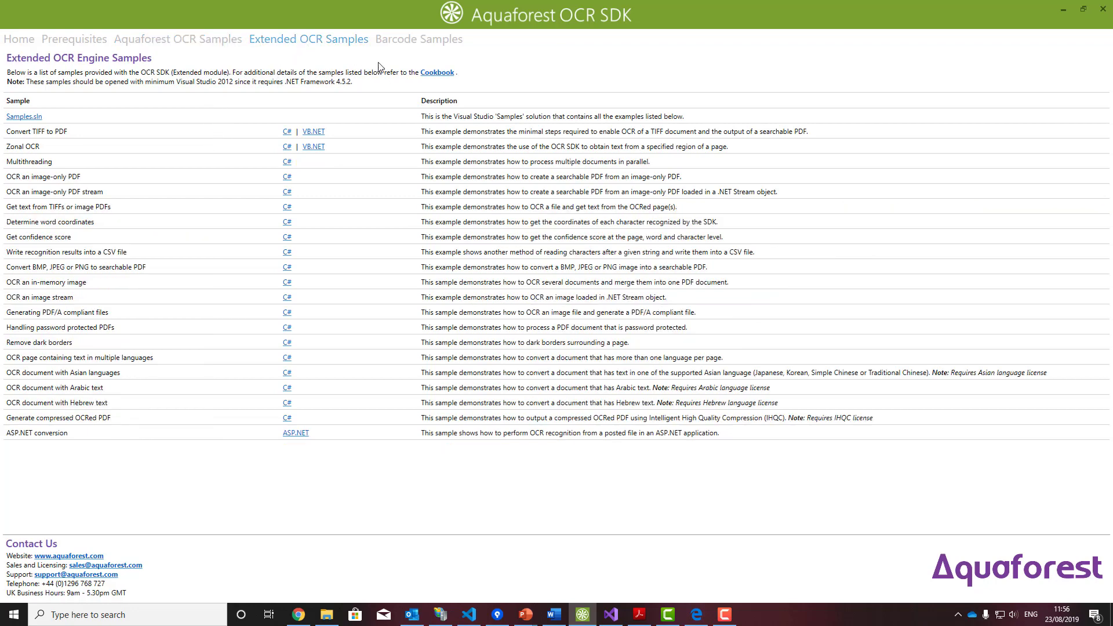
click(419, 39)
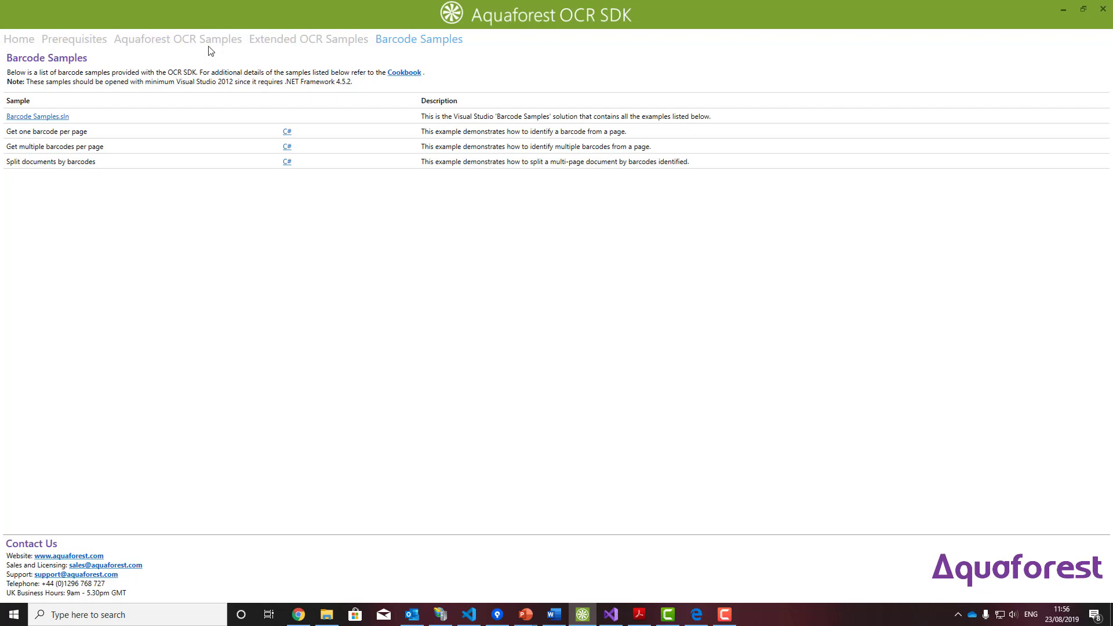
click(177, 39)
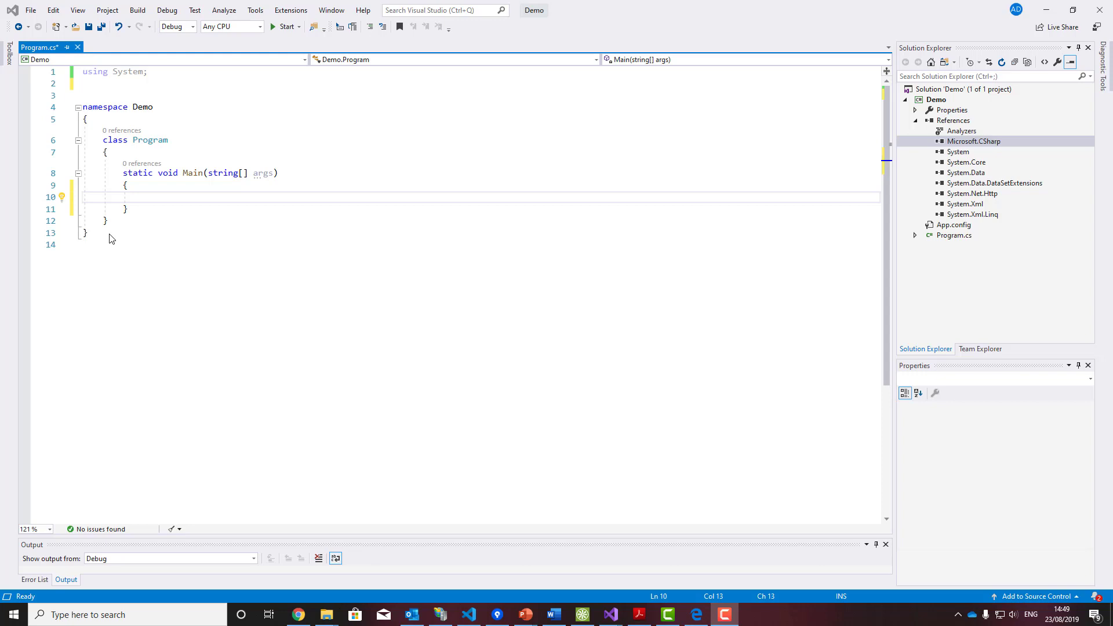
Add Aquaforest.OCR.Api.dll as a reference in the Demo project
click(111, 239)
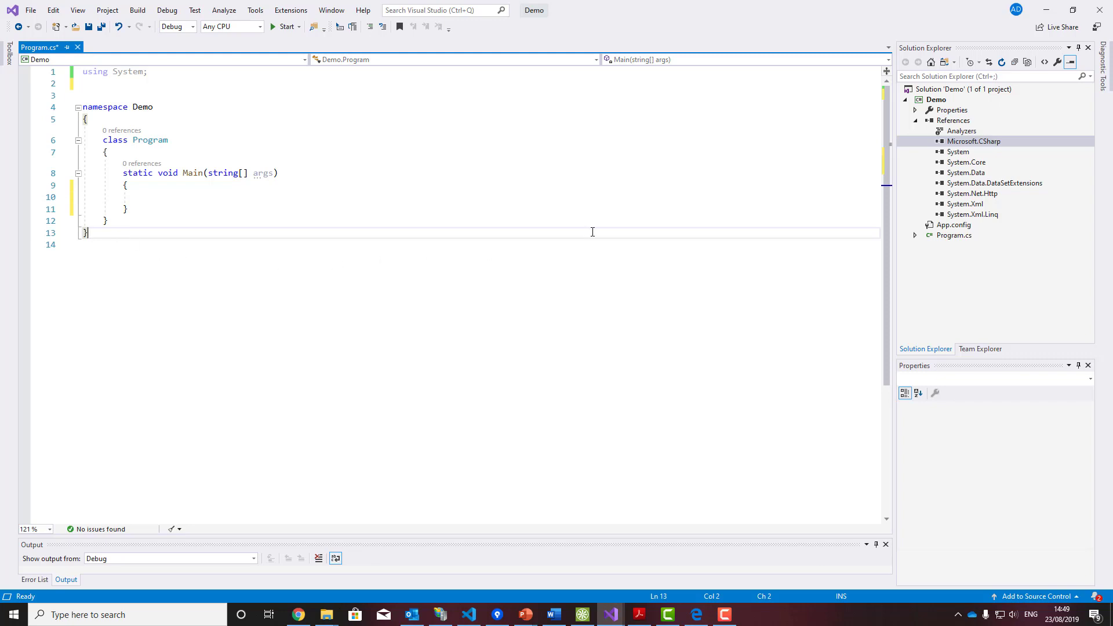
right_click(954, 121)
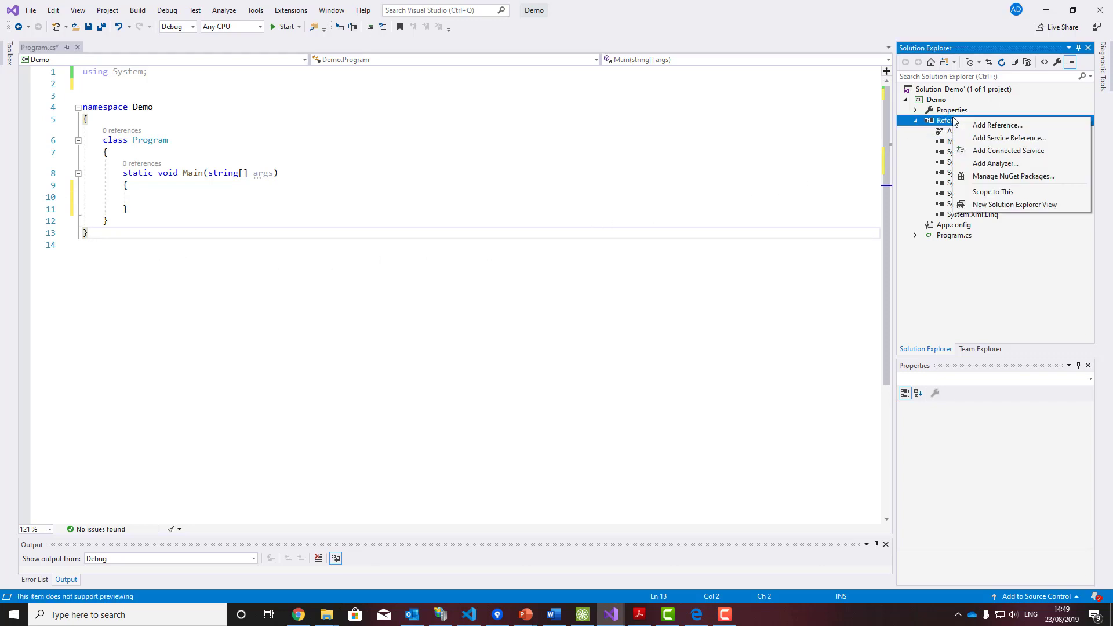
click(983, 122)
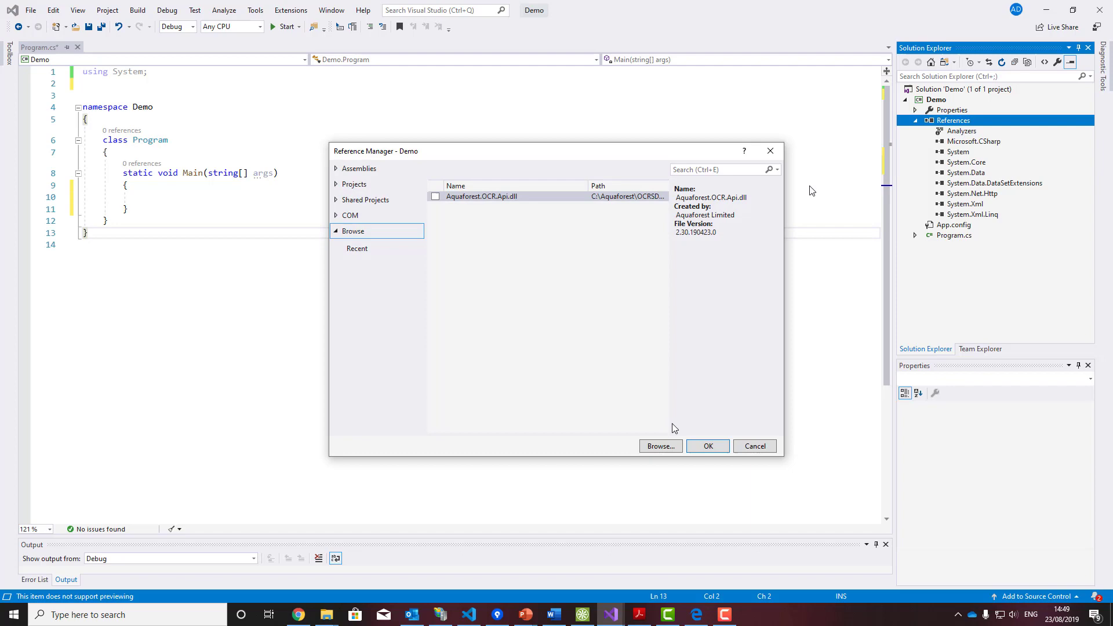
click(660, 447)
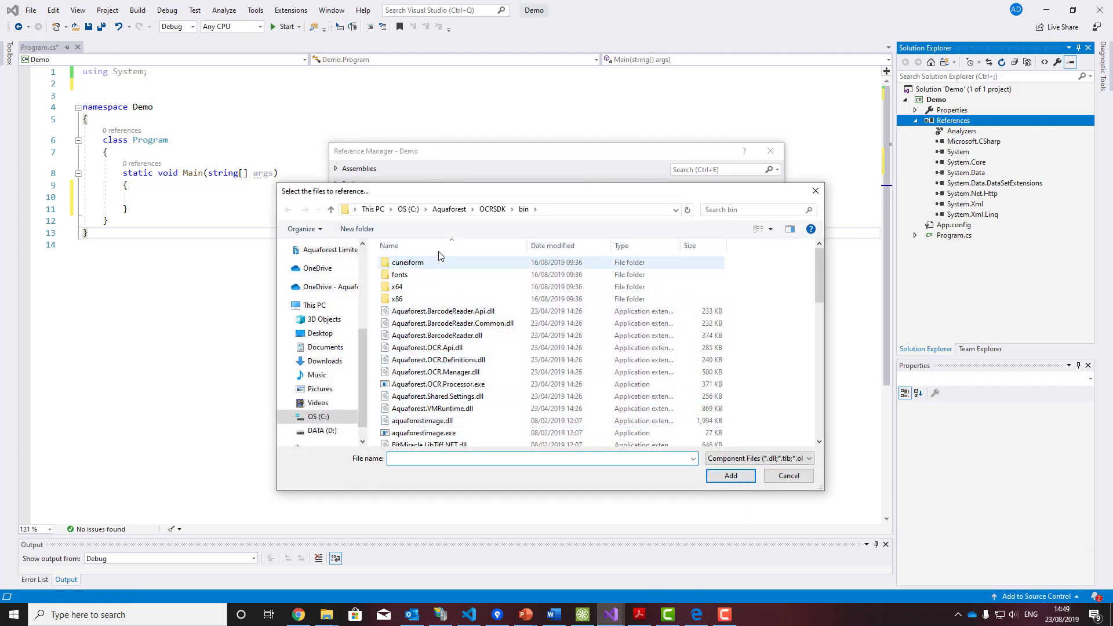
click(428, 348)
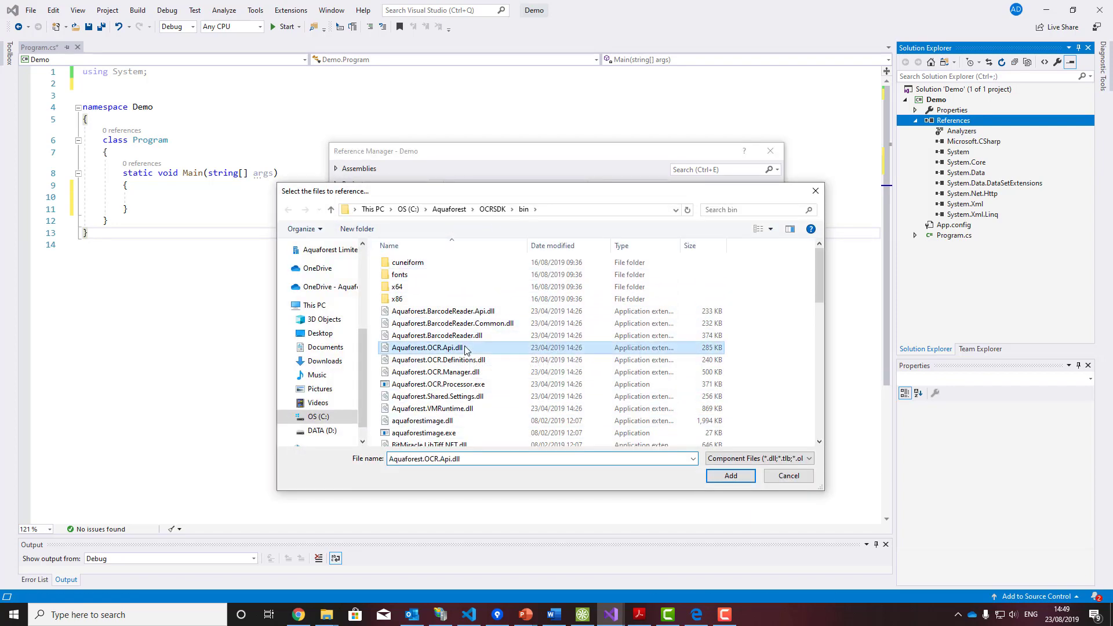
click(731, 475)
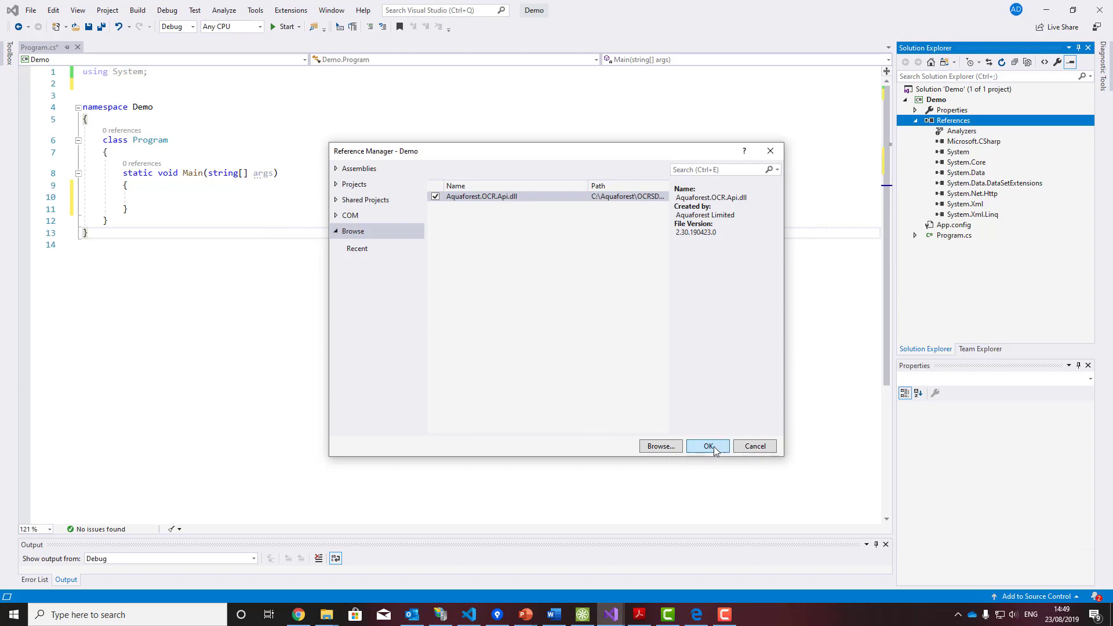
click(710, 446)
Add using directives for Aquaforest.OCR.Api and System.IO at the top of the file
click(89, 88)
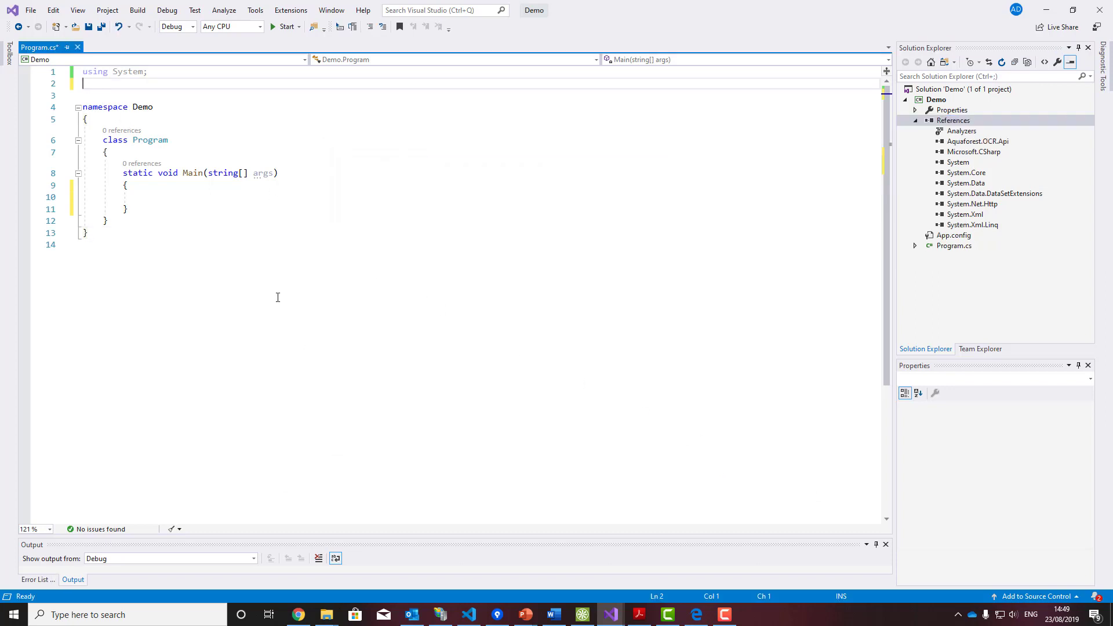
text(using A)
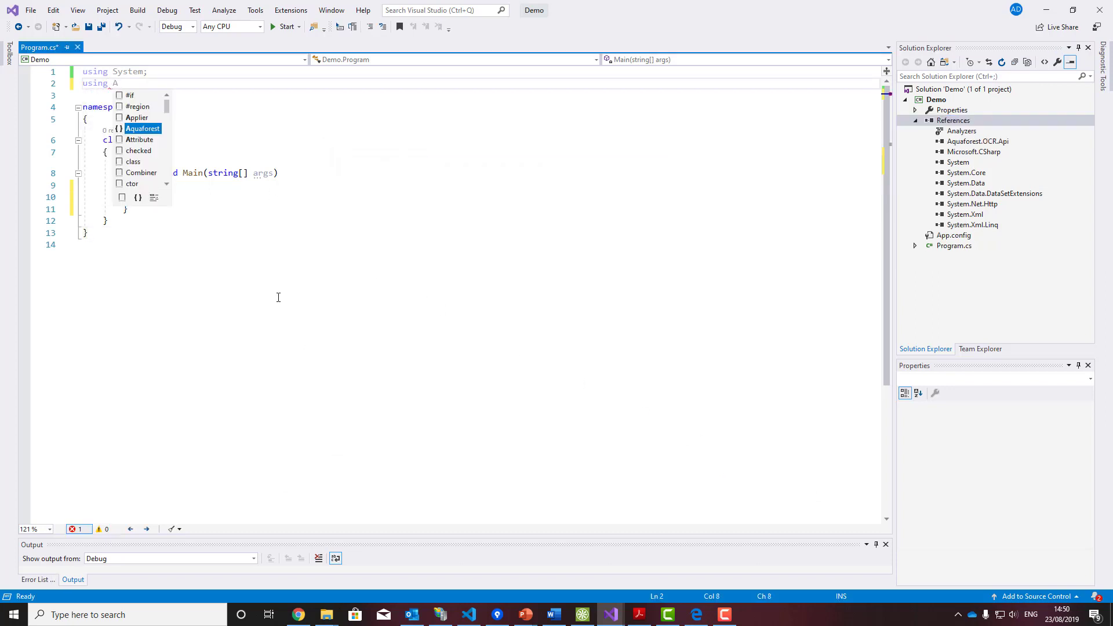
key(Tab)
text(.OCR)
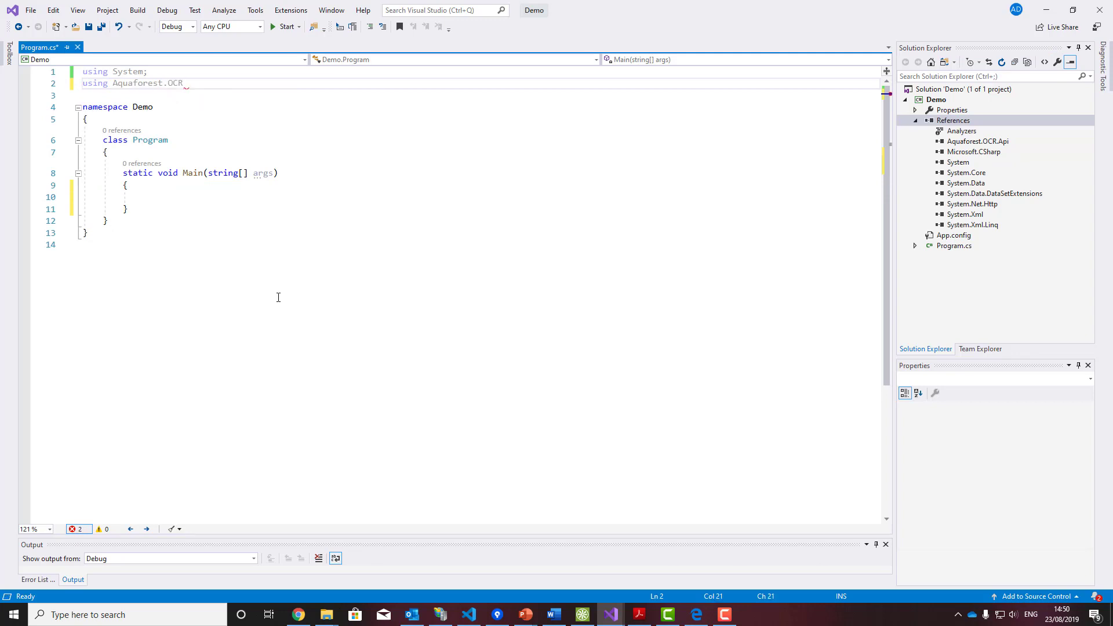
key(Tab)
text(;)
key(Return)
text(us)
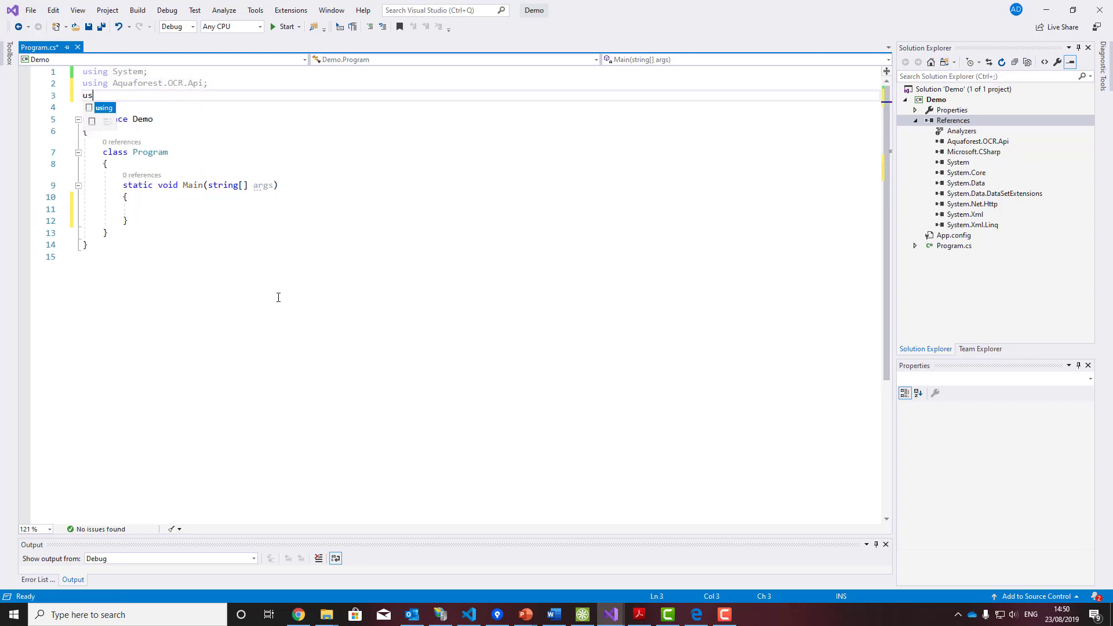
text(ing Sys)
key(Tab)
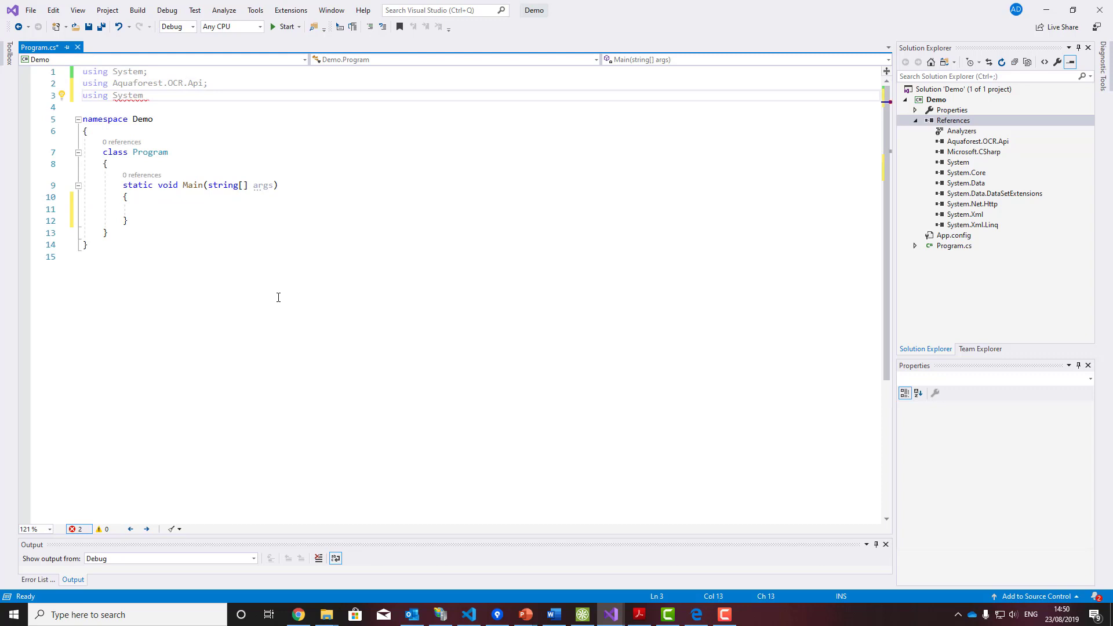
text(.IO;)
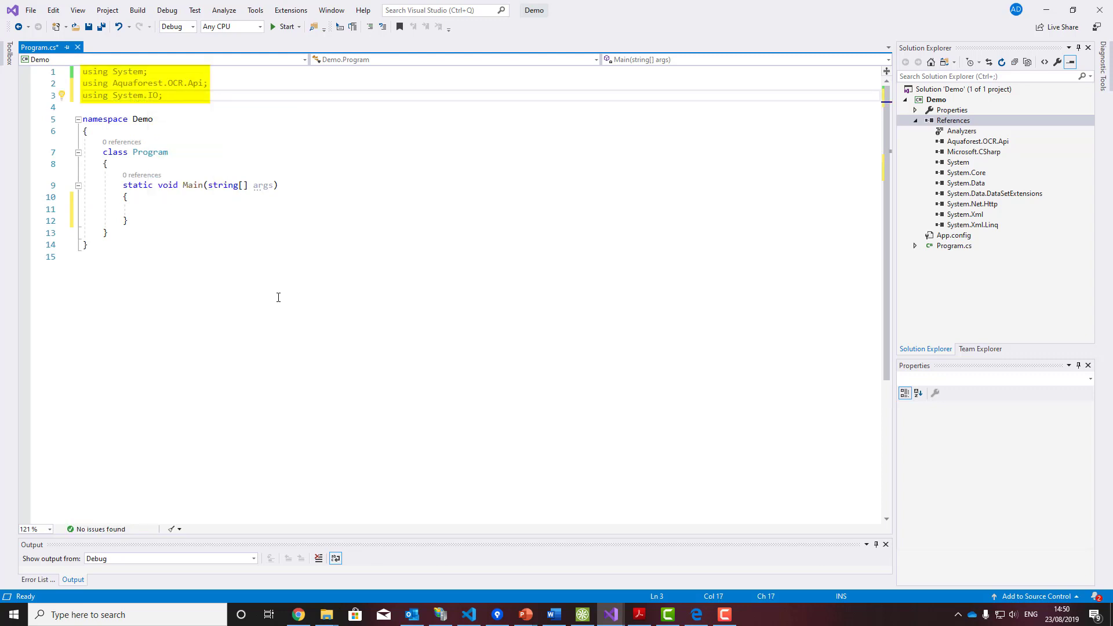
Paste a try/catch into Main and add using (Ocr ocr = new Ocr()) inside it
click(185, 214)
text(try             {              }             catch (Exception e)             {                 Console.WriteLine("Error in OCR Processing :" + e.Message);             })
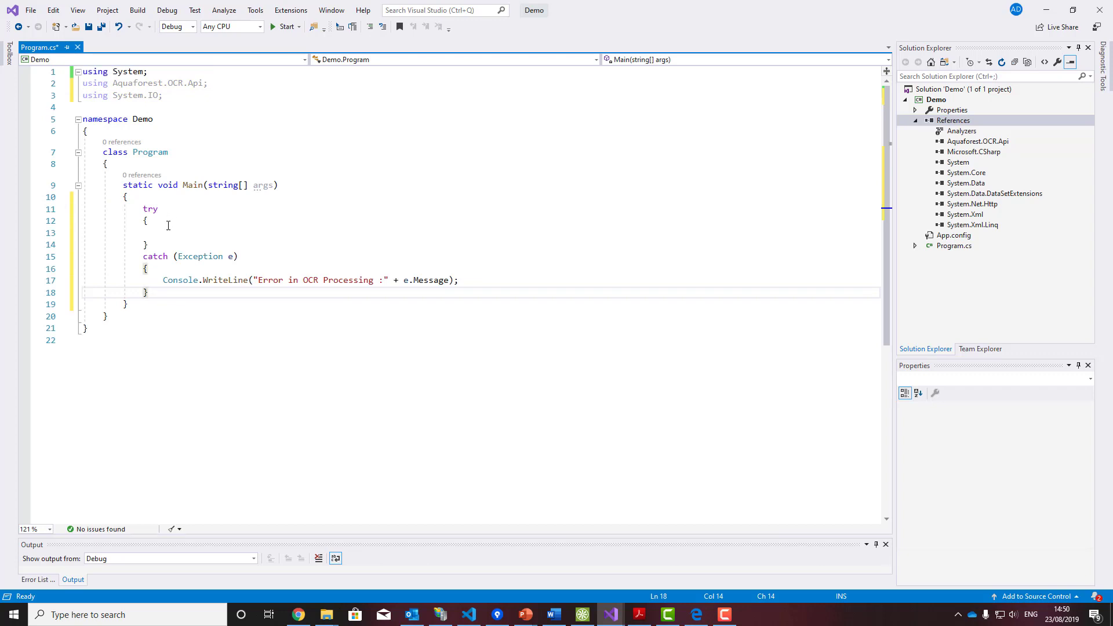
click(169, 228)
text(using (O)
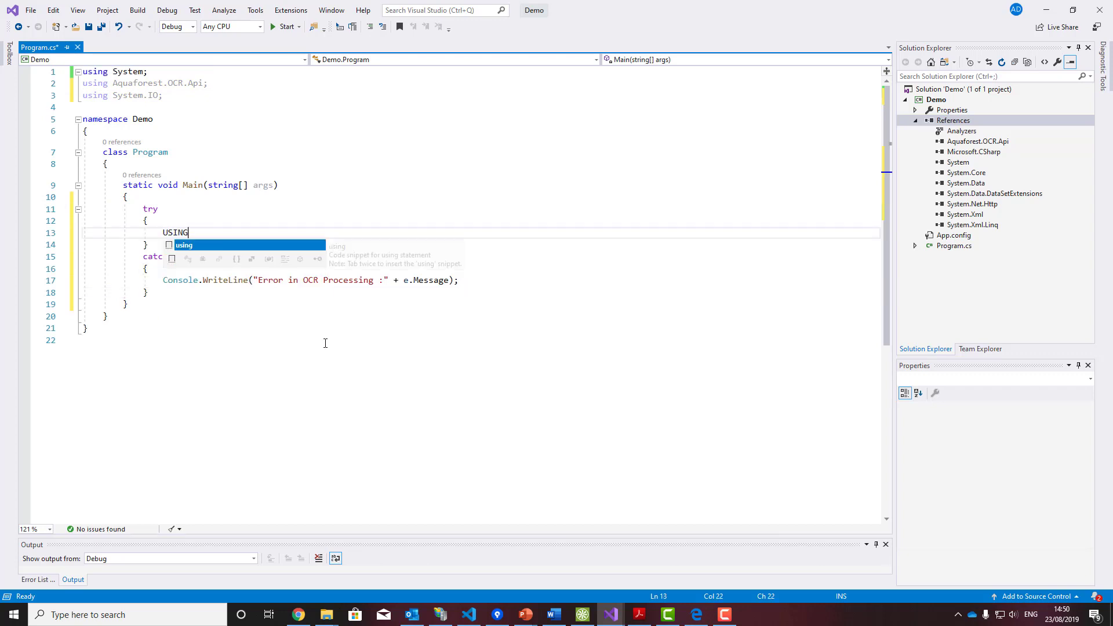
text(cr ocr = new )
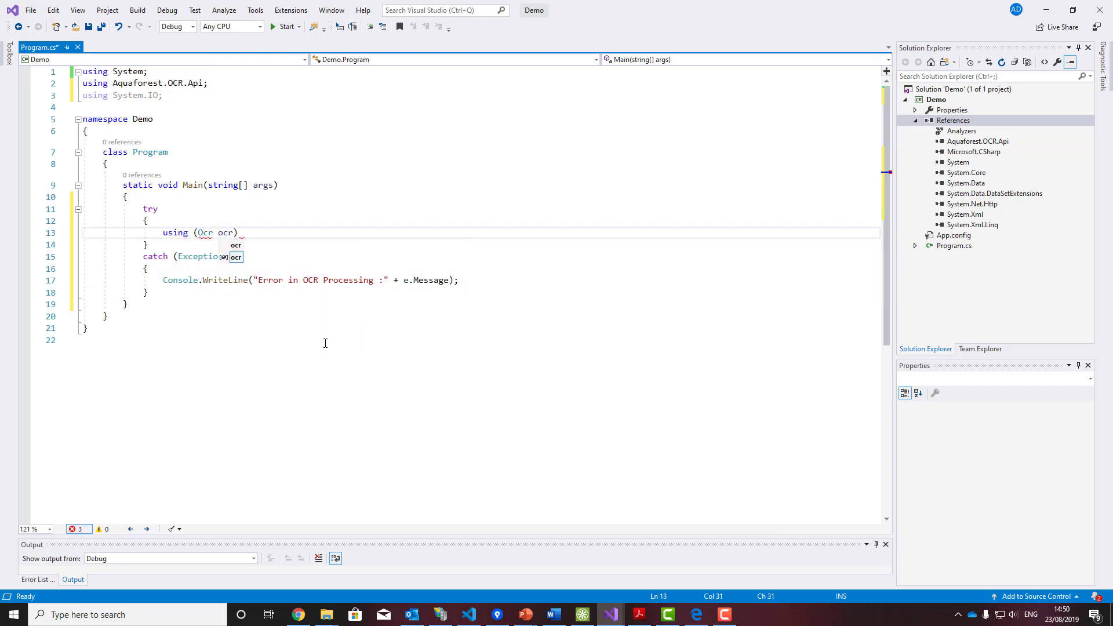
text(Ocr())
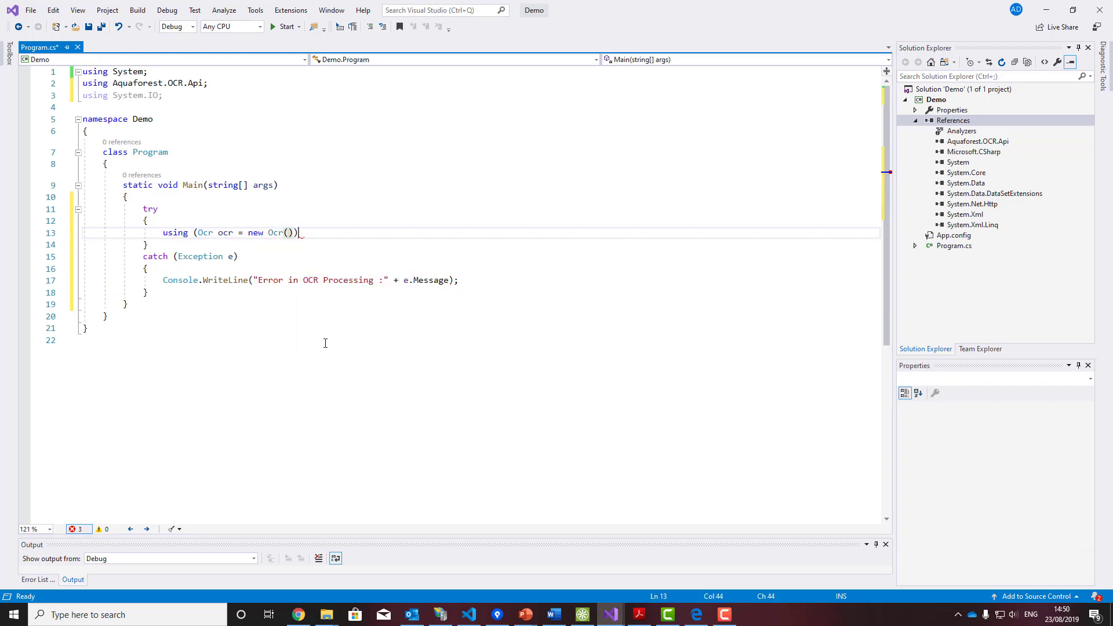
key(End)
key(Return)
text({)
key(Return)
Copy the resourceFolder and PATH setup lines from the OCRImagePDF sample into the using block
click(583, 614)
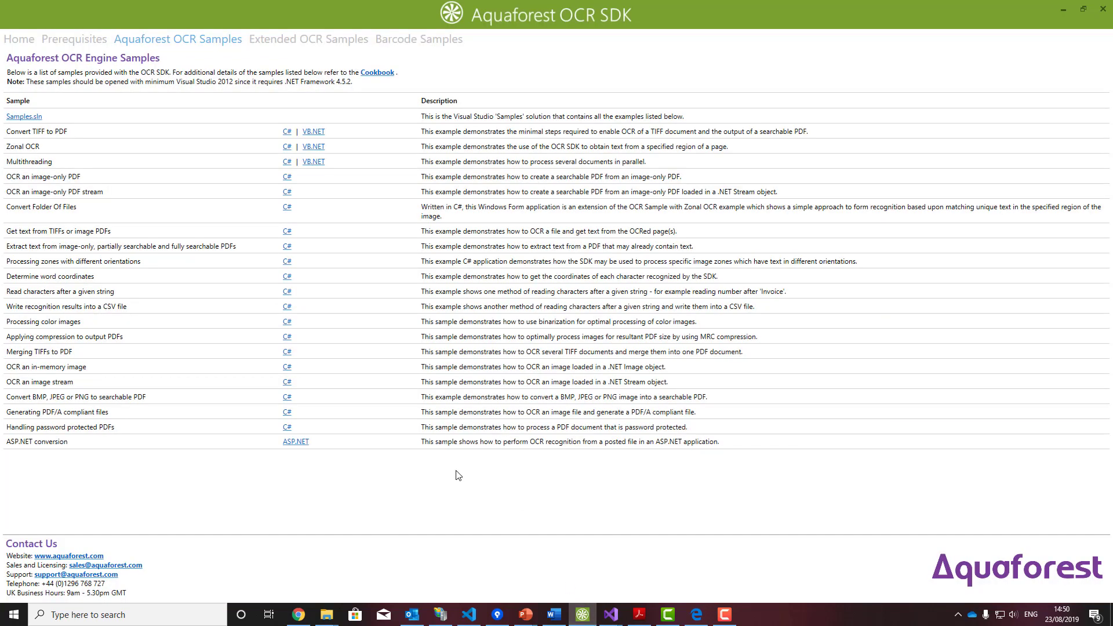
click(287, 177)
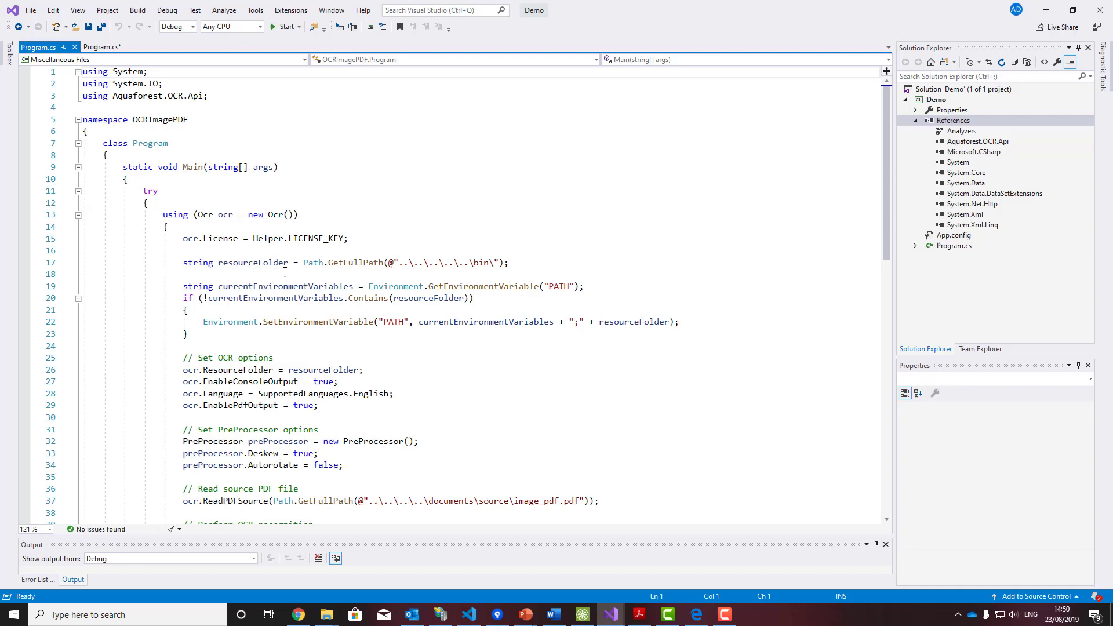
drag(184, 262, 189, 333)
right_click(208, 332)
mouse_move(611, 616)
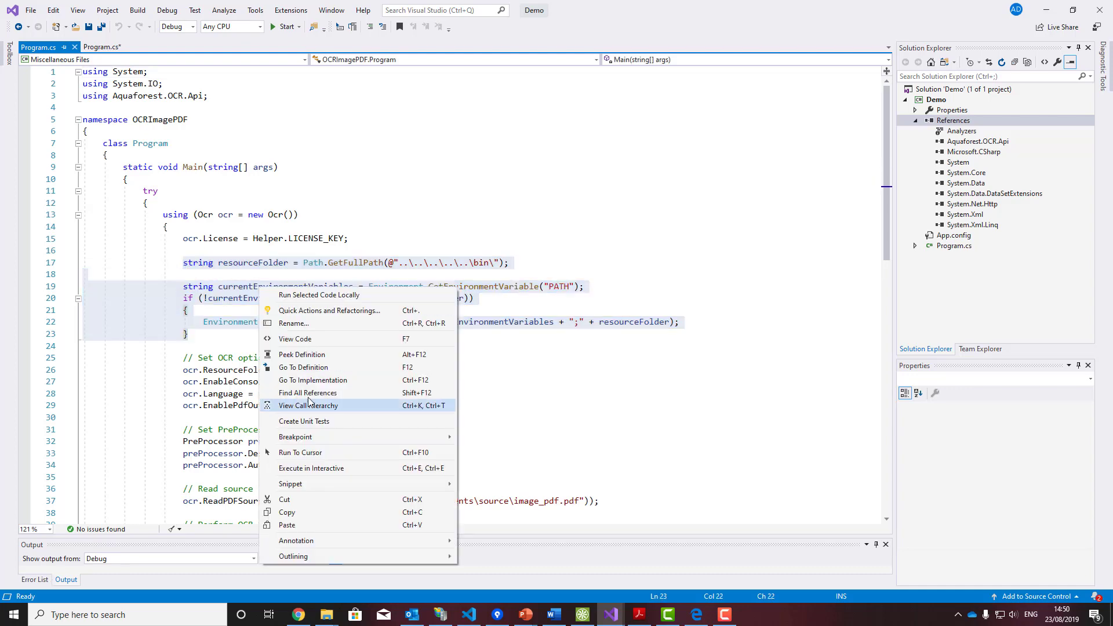
click(296, 514)
click(550, 566)
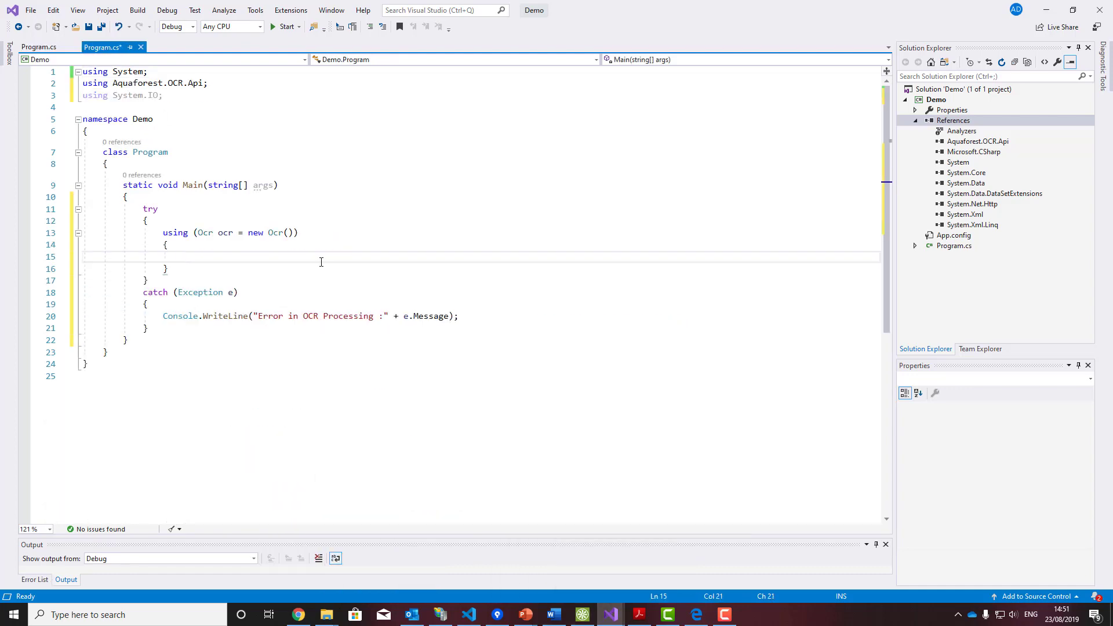
key(ctrl+v)
Replace the relative bin path with C:\Aquaforest\OCRSDK\bin copied from Explorer's address bar
click(326, 615)
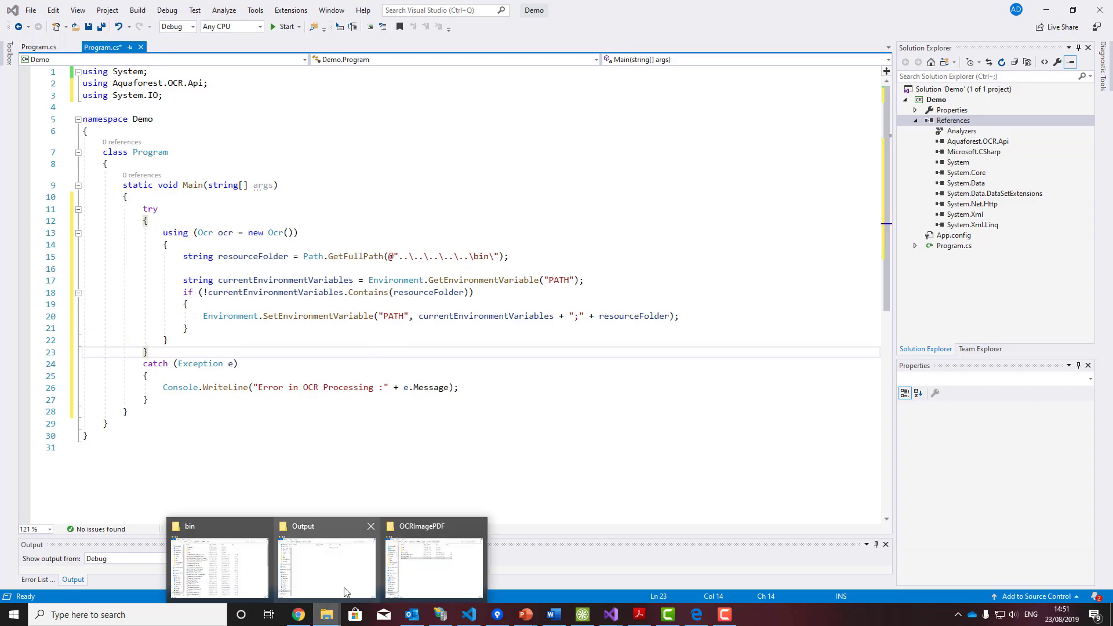
click(220, 567)
click(479, 164)
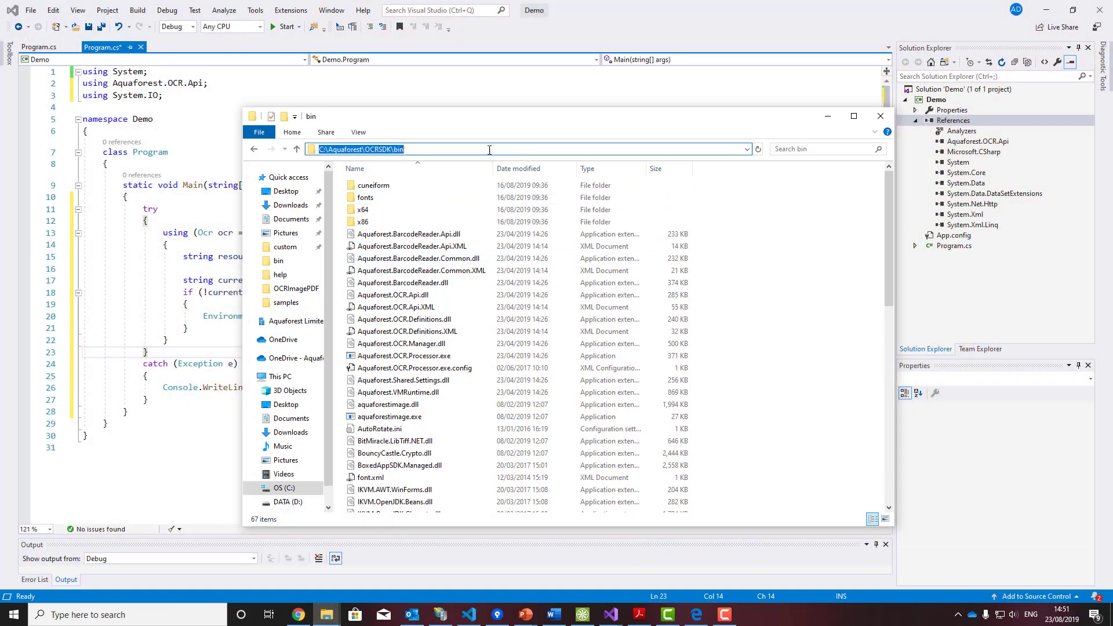
right_click(401, 149)
click(415, 188)
click(880, 116)
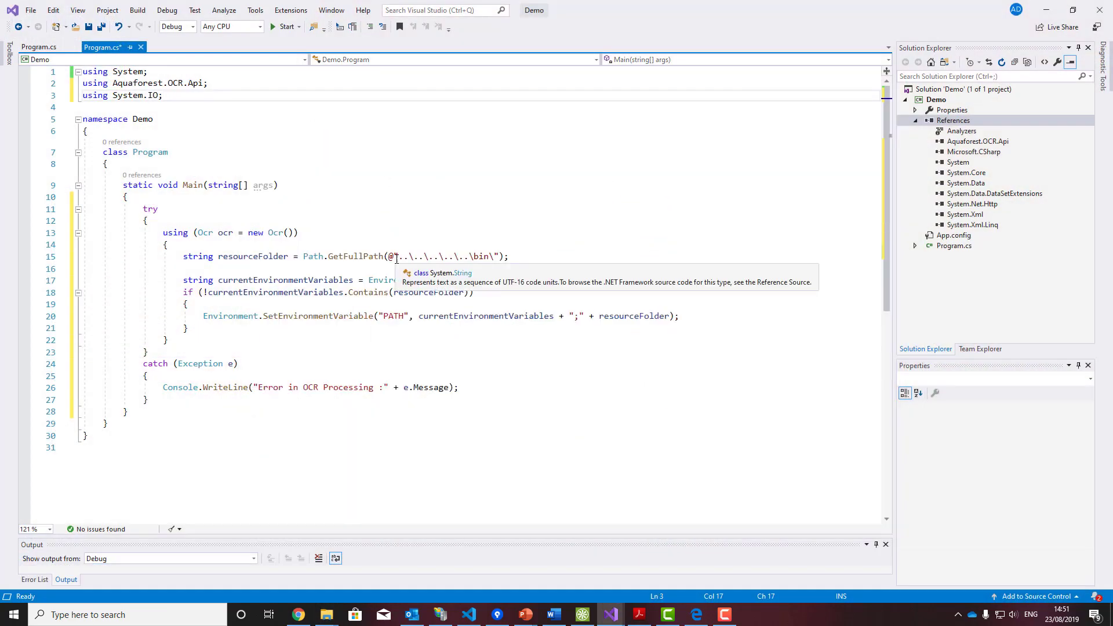
drag(399, 257, 483, 257)
key(ctrl+v)
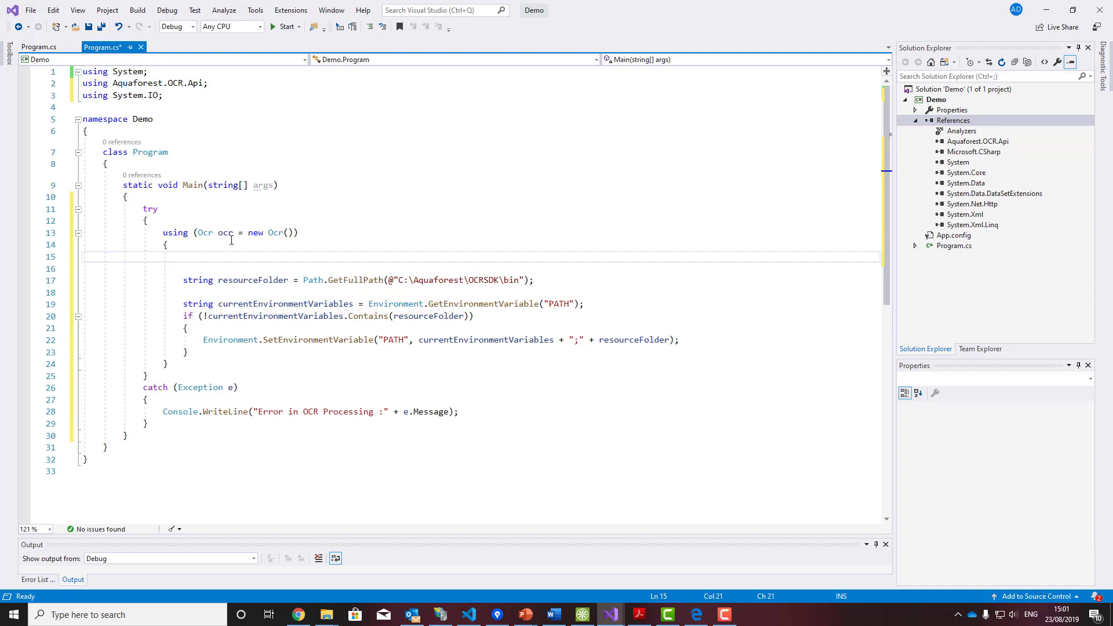
text(ocr.License )
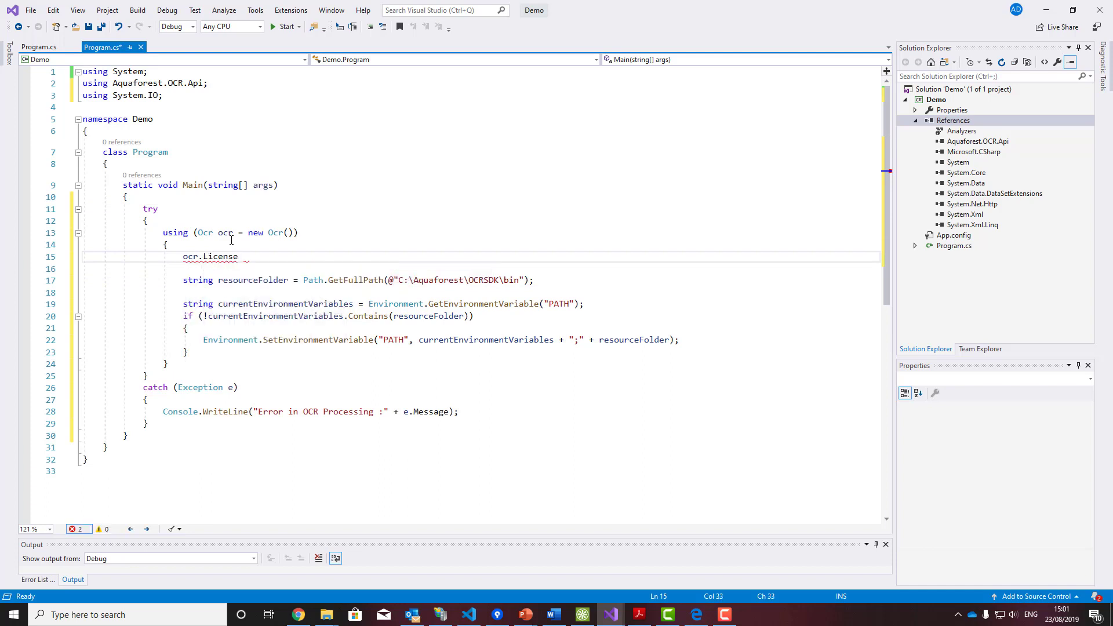
text(= "";)
Paste the licence key into the ocr.License quotes and add blank lines after the PATH check
key(Left)
key(ctrl+v)
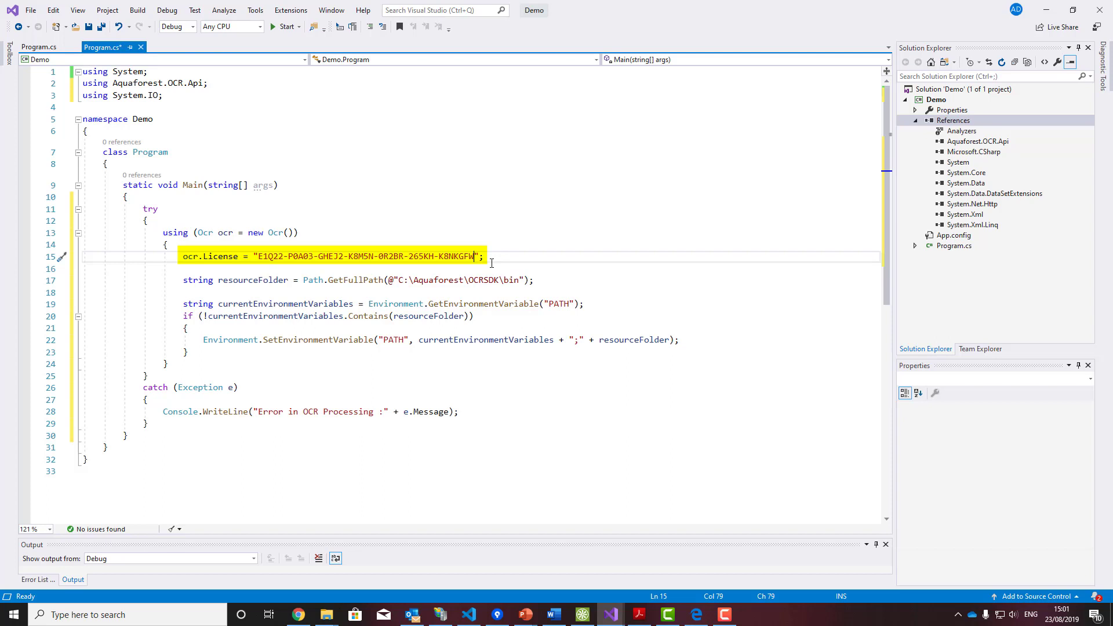
click(235, 352)
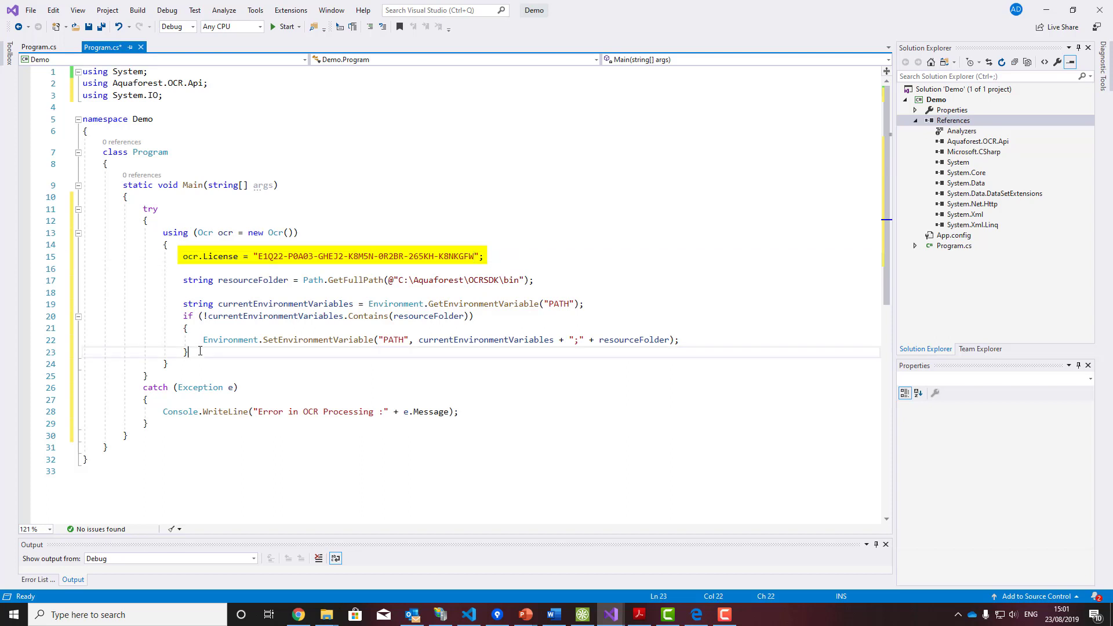
key(Return)
key(Return)
text(//OCR Properties)
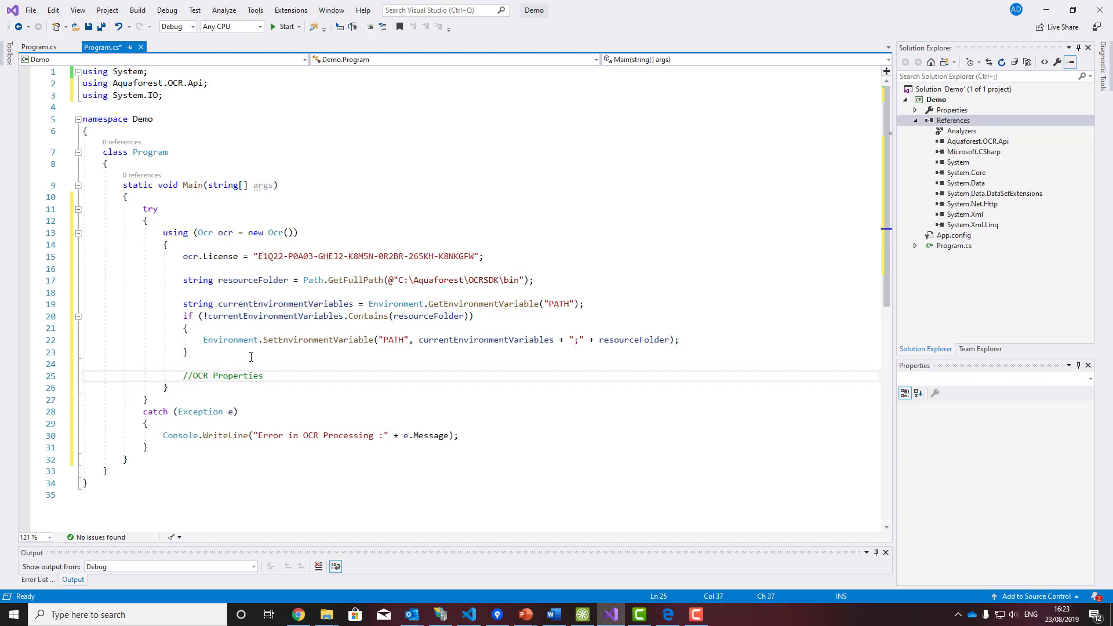
Set the OCR resourceFolder, EnableConsoleOutput and English Language properties
key(Return)
text(ocr.re)
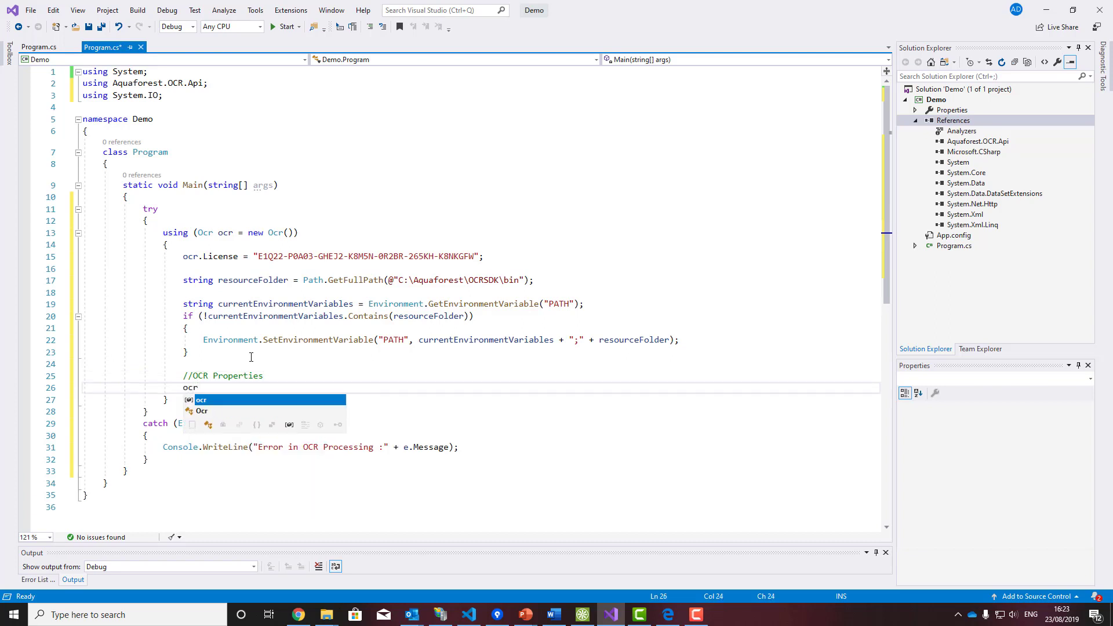
text(sourceFolder = )
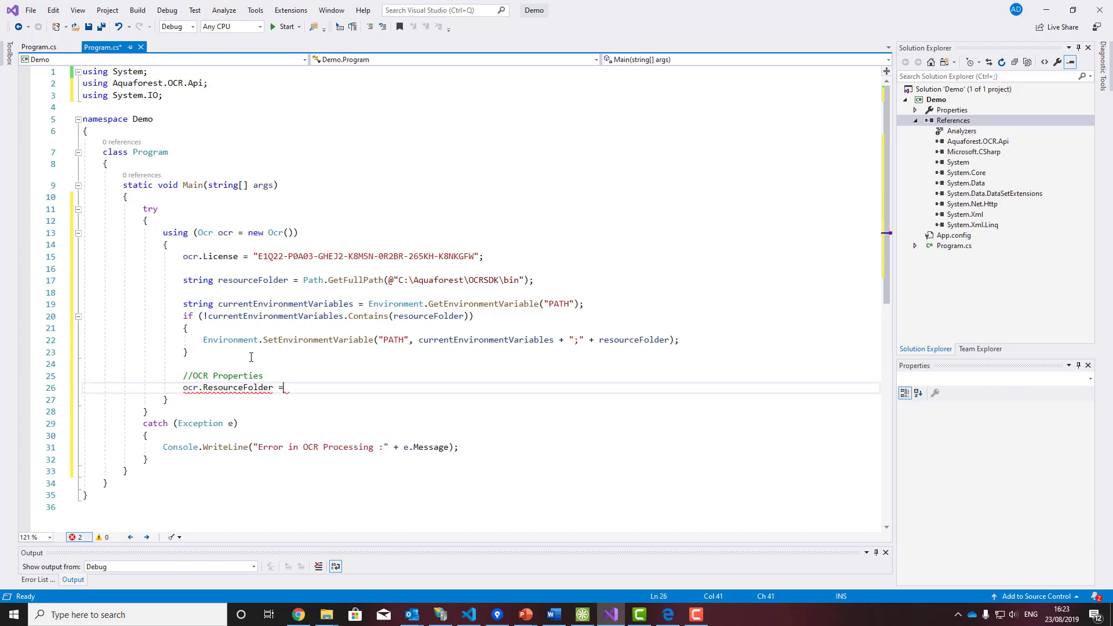
text(res)
key(Tab)
text(;)
key(Return)
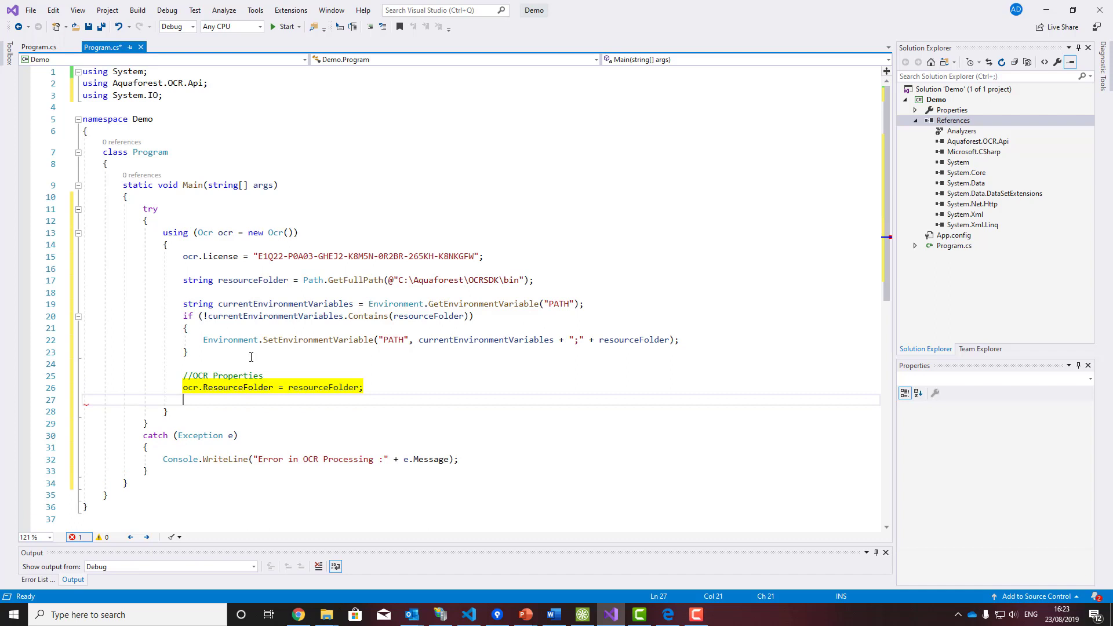
text(ocr.)
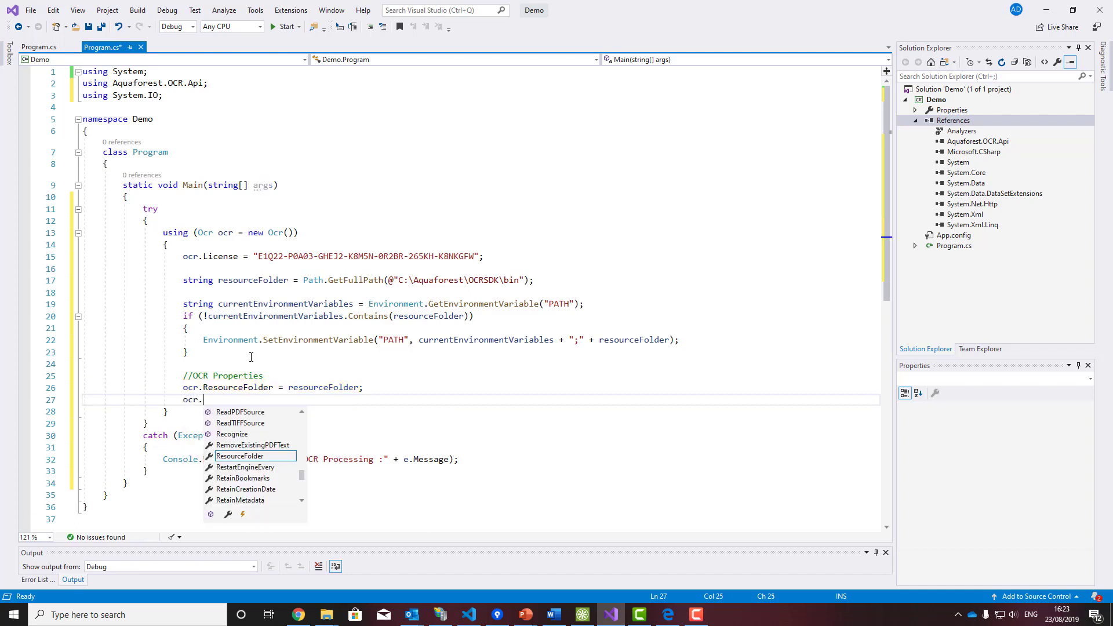
text(Ena)
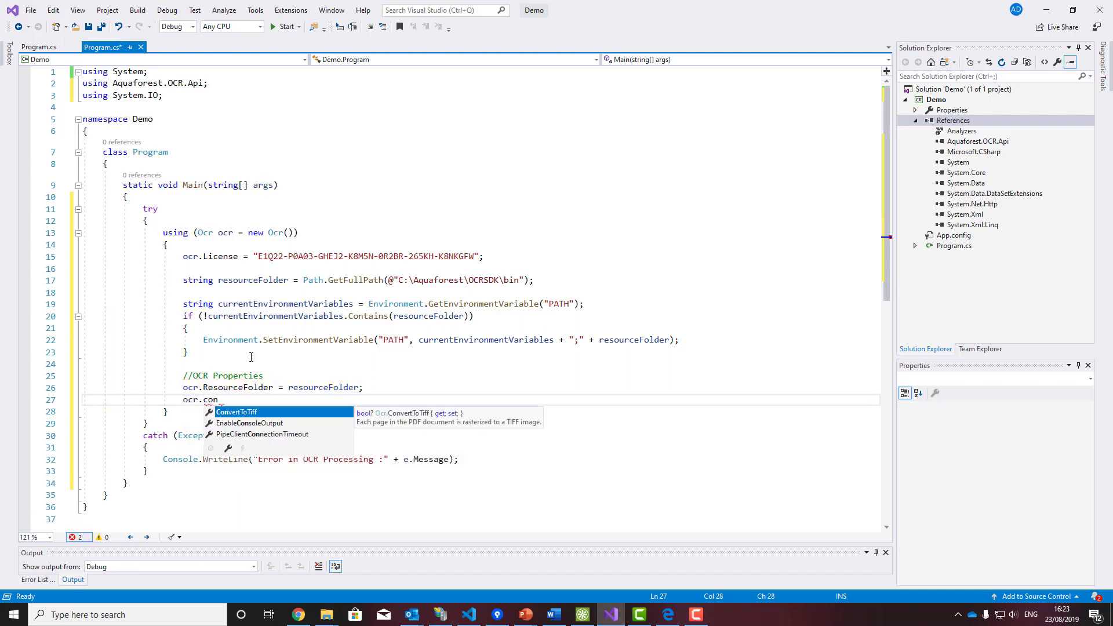
key(Tab)
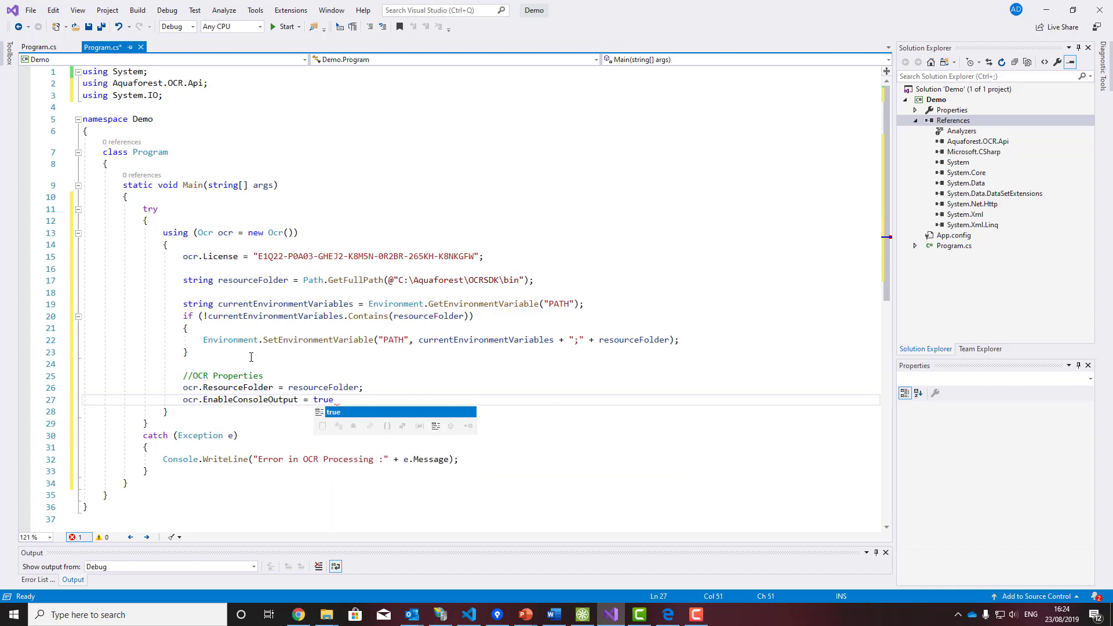
text(rue;)
key(Return)
text(ocr.la)
key(Tab)
text(= )
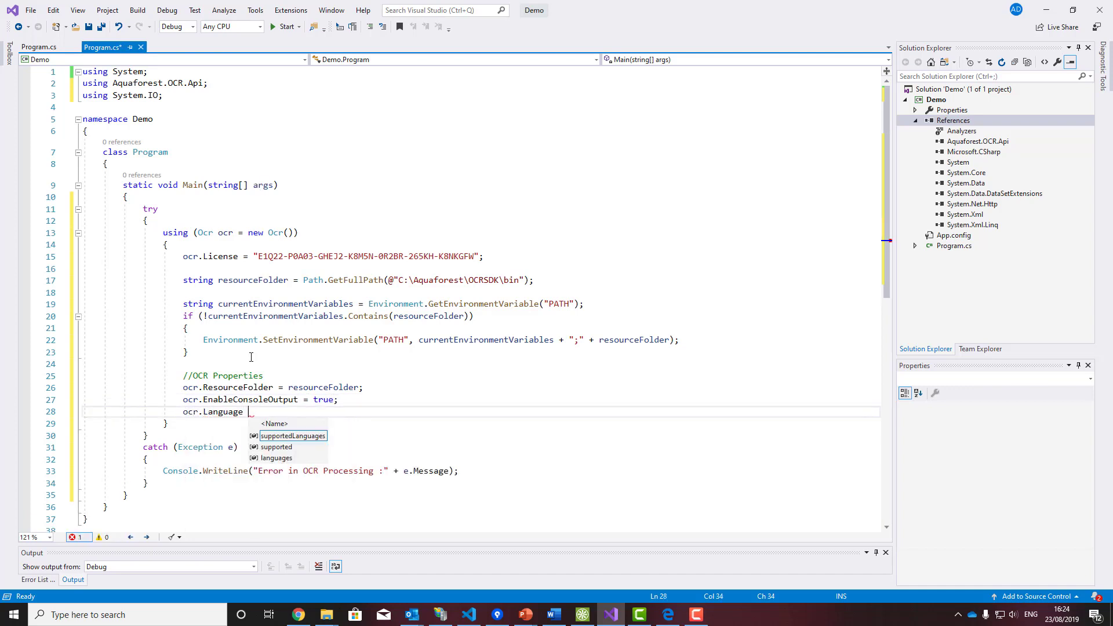
text(supp)
key(Tab)
text(.e)
key(Tab)
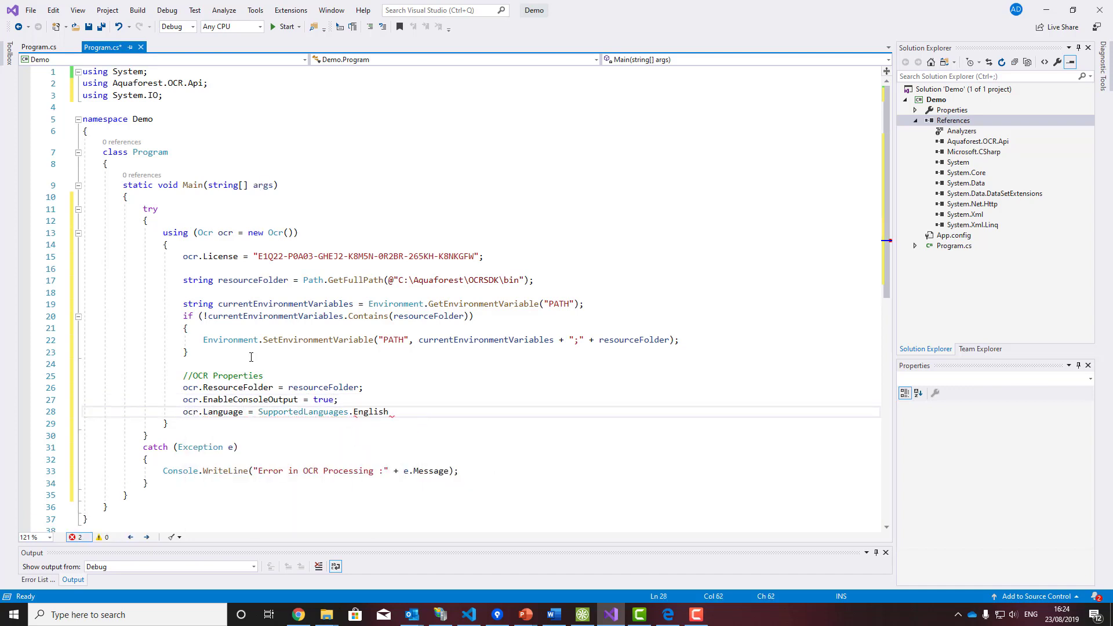
text(;)
key(Return)
text(ocr.)
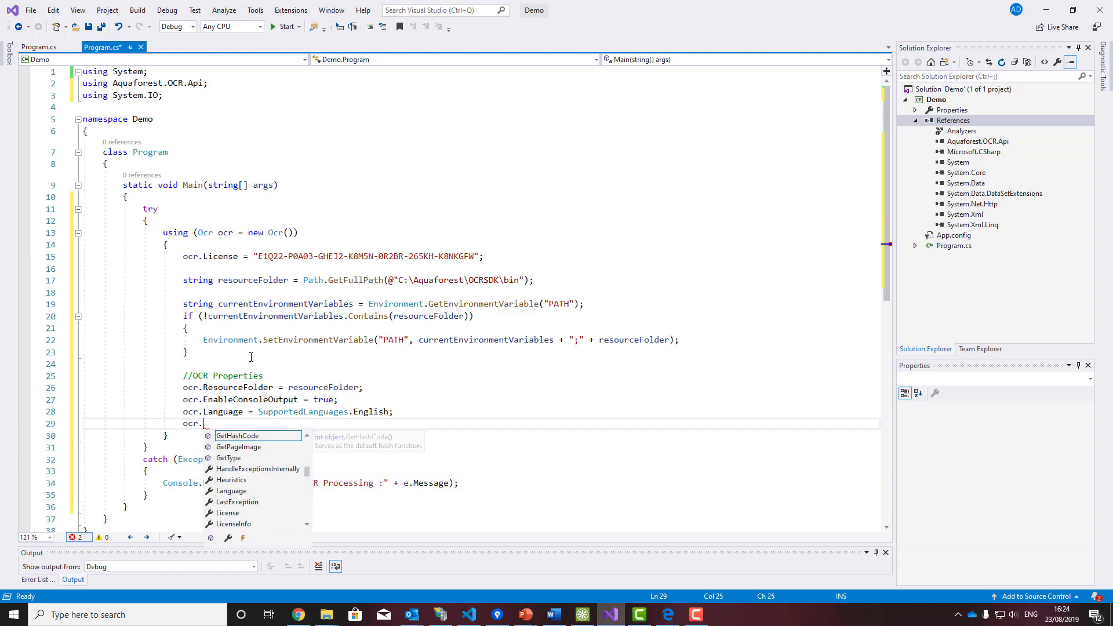
text(ena)
Set EnablePdfOutput to true and add RetainCreationDate and RetainModifiedDate settings
key(Down)
key(Tab)
text(= t)
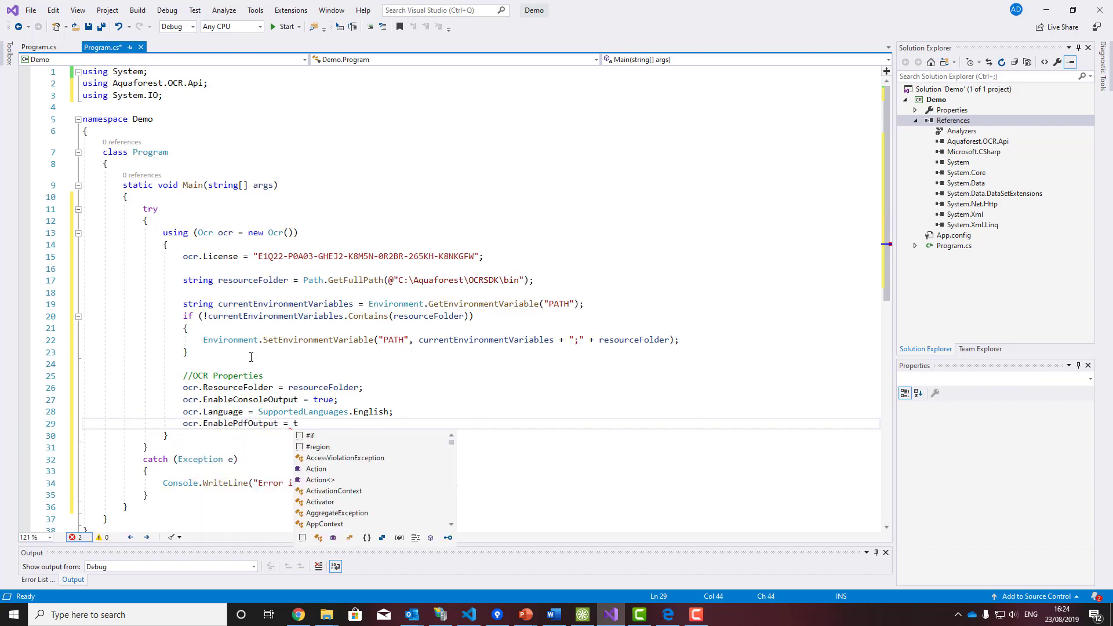
key(Tab)
text(;)
key(Return)
text(ocr.re)
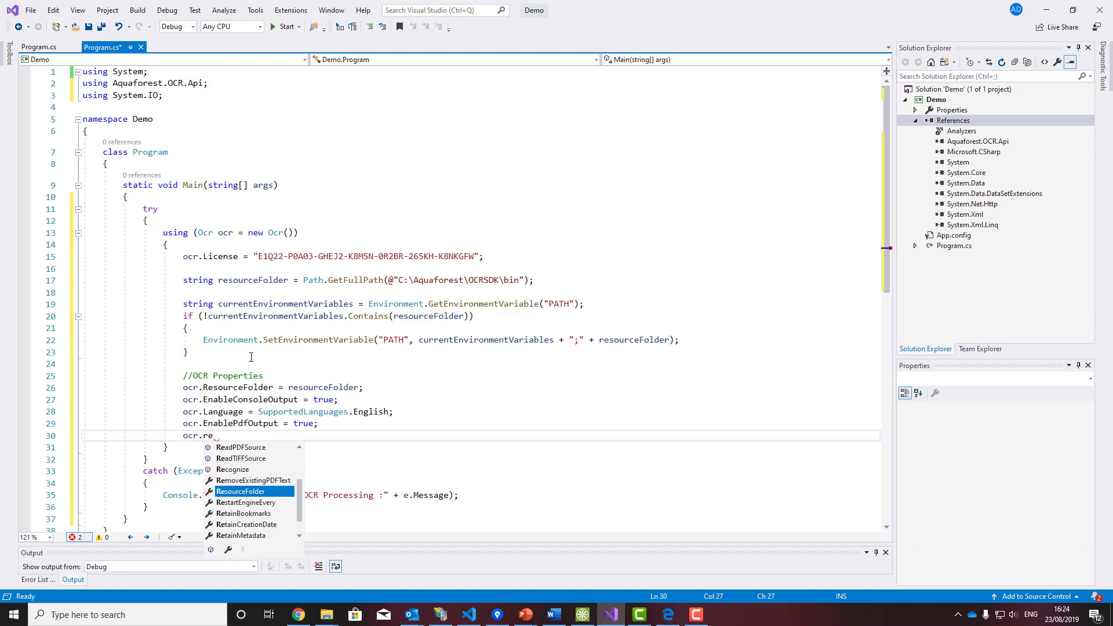
key(Down)
key(Tab)
text(= true;)
key(Return)
text(ocr)
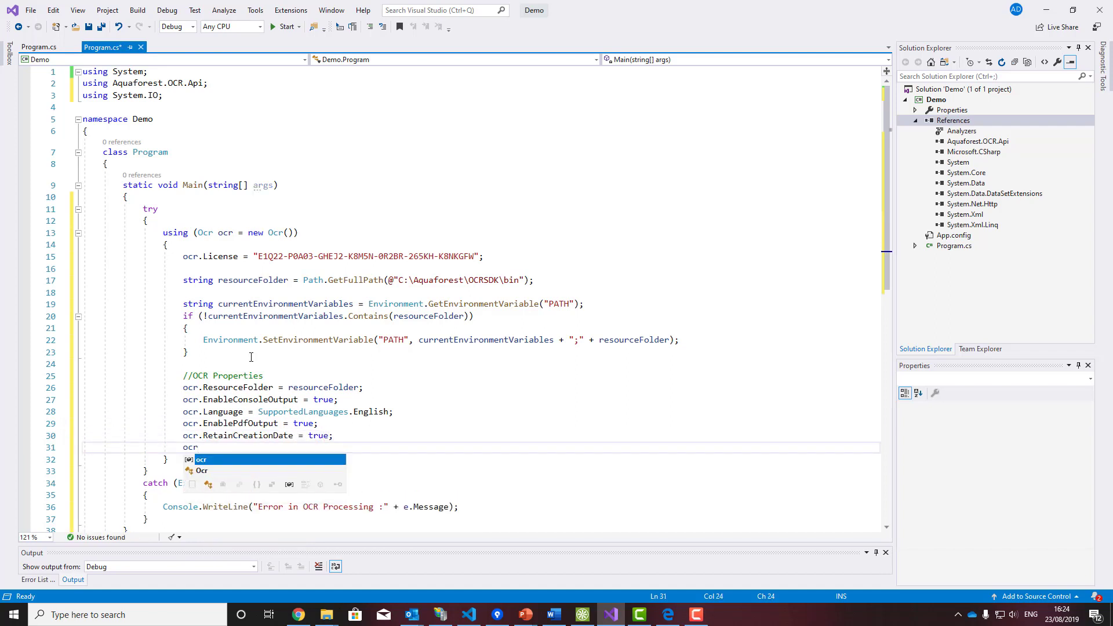
text(.re)
key(Down)
key(Down)
key(Tab)
text(= true;)
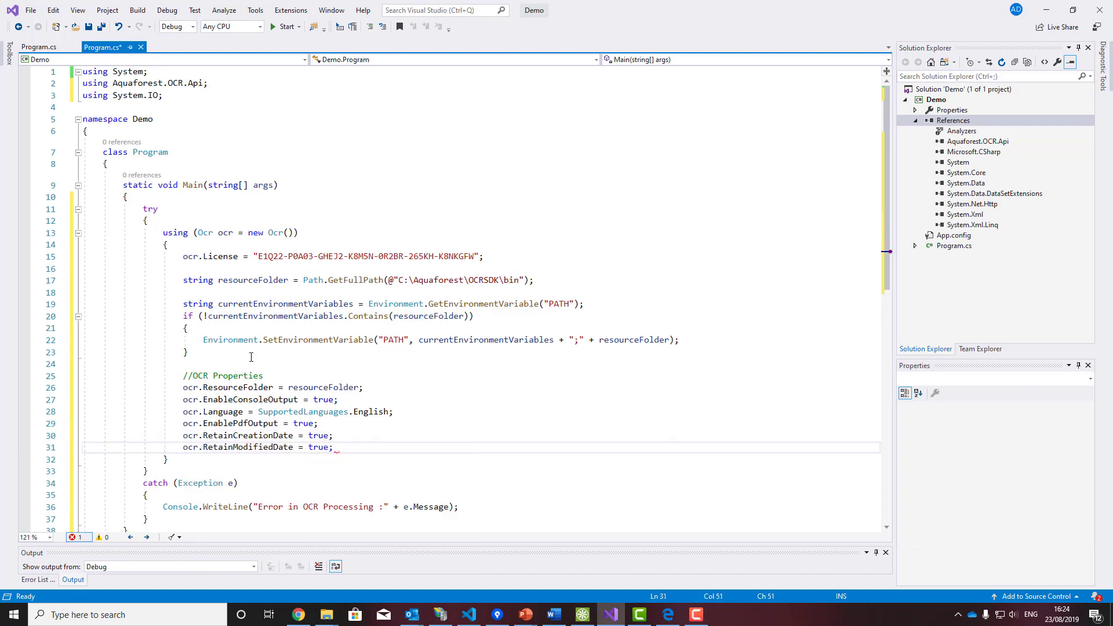
key(Return)
key(Return)
text(//preprocessor Properties)
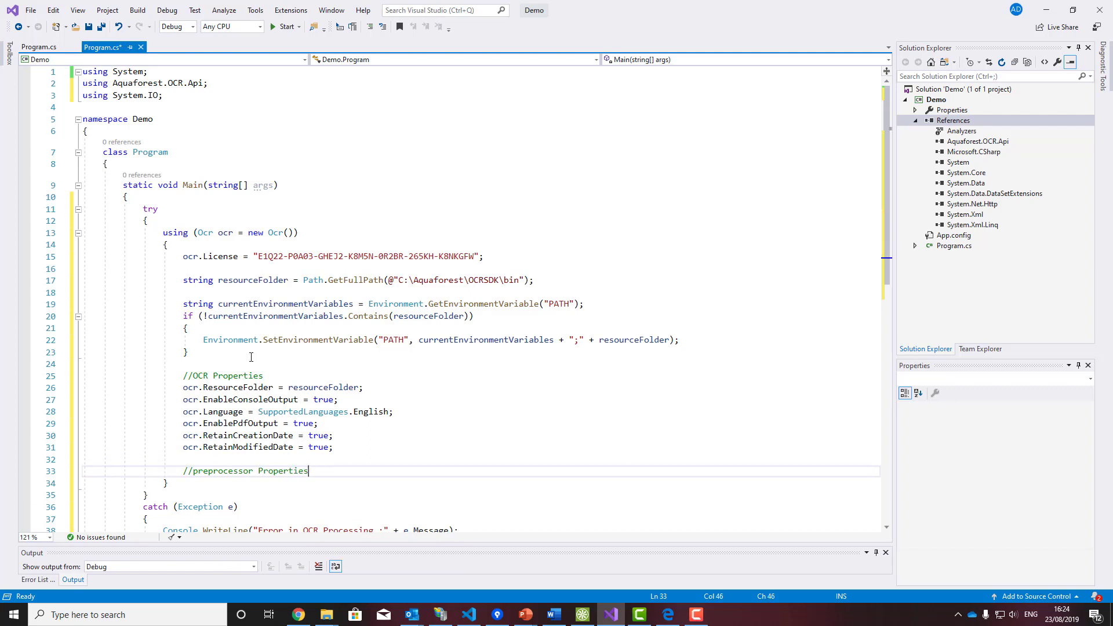
Create a new PreProcessor object named preProcessor below the preprocessing comment
key(Return)
text(Pre)
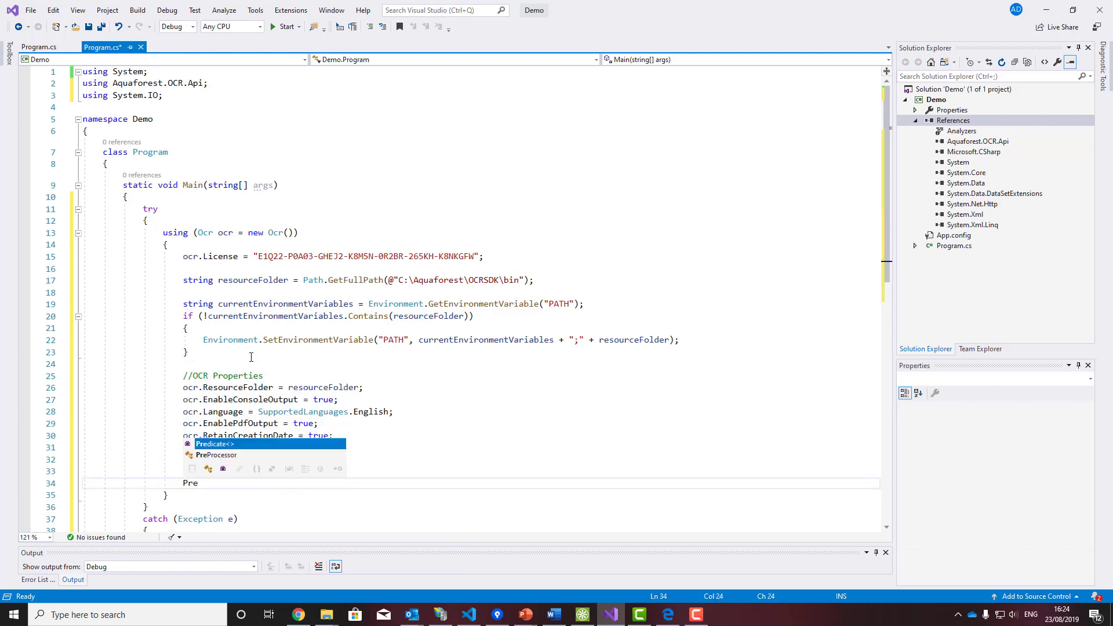
key(Tab)
text(prePro)
key(Tab)
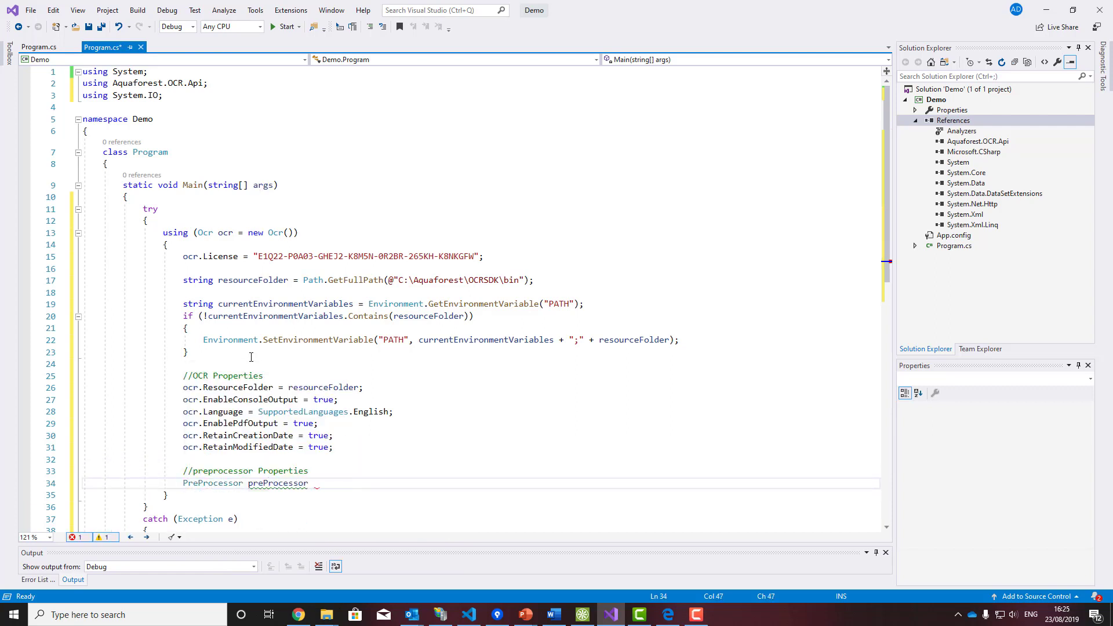
text(= new P)
key(Tab)
text(();)
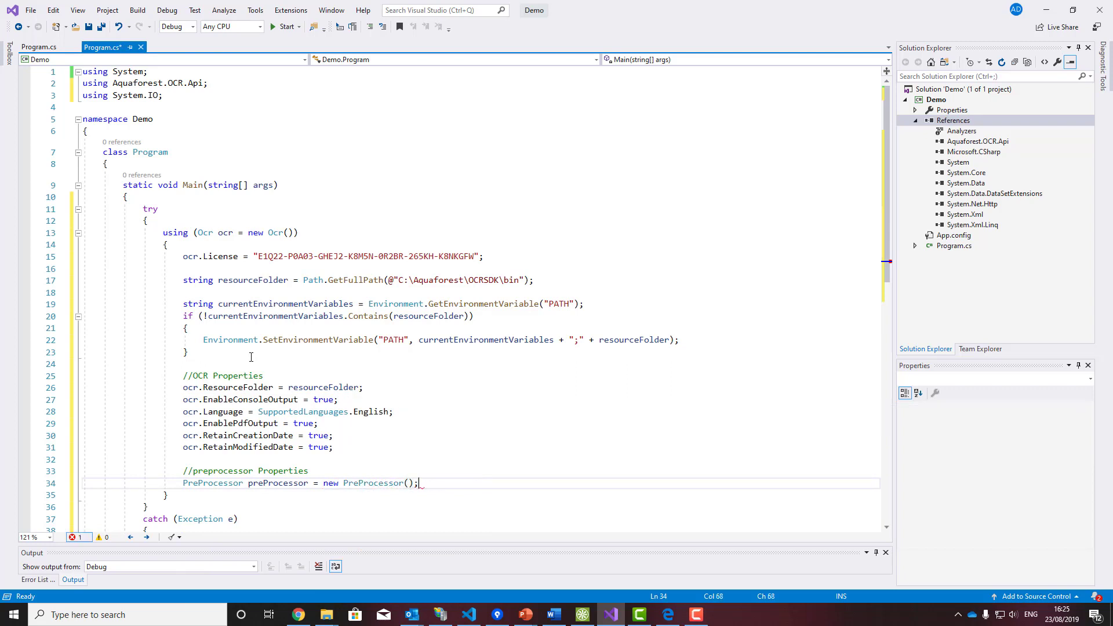
key(Return)
text(pre)
Enable the preProcessor's Deskew and Autorotate properties
key(Tab)
text(.)
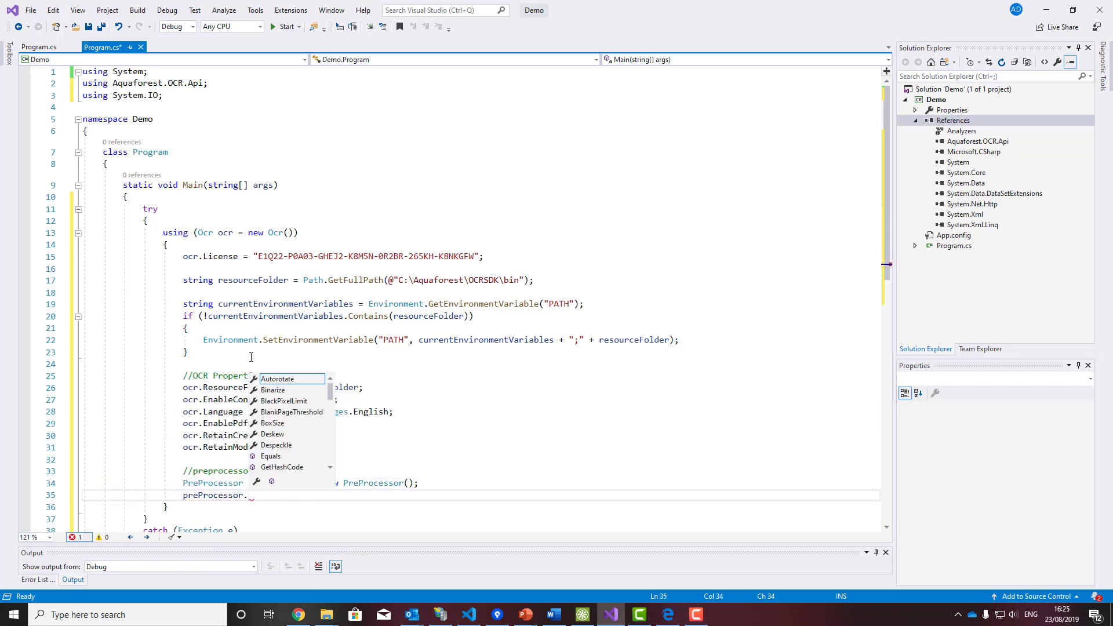
text(de)
key(Tab)
text(= )
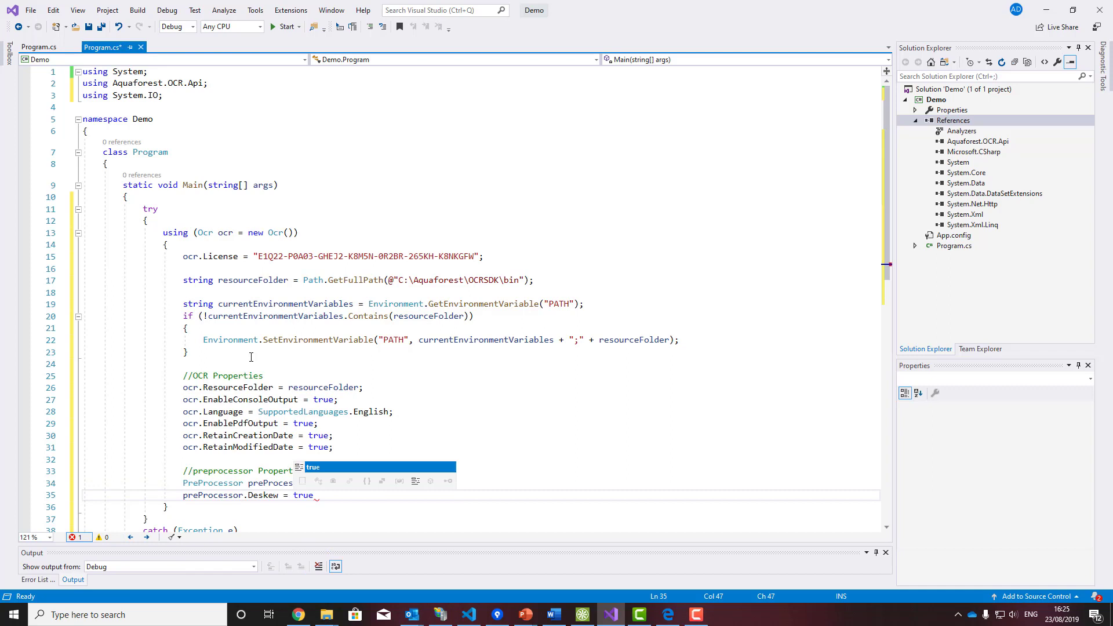
text(true;)
key(Return)
text(preP)
key(Tab)
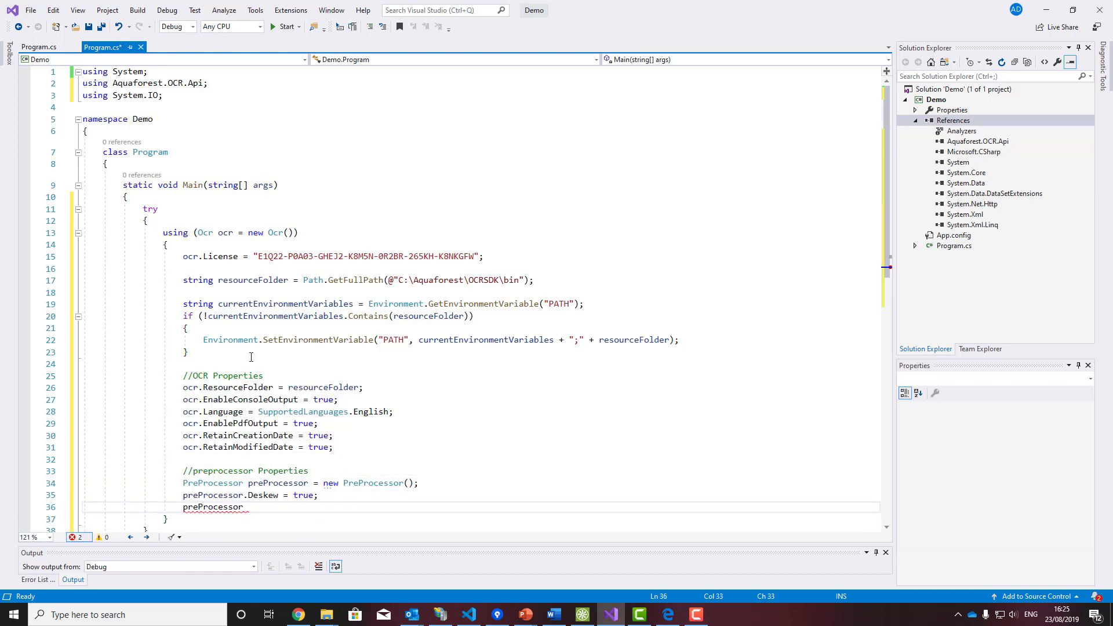
text(.auto)
key(Tab)
text(= true)
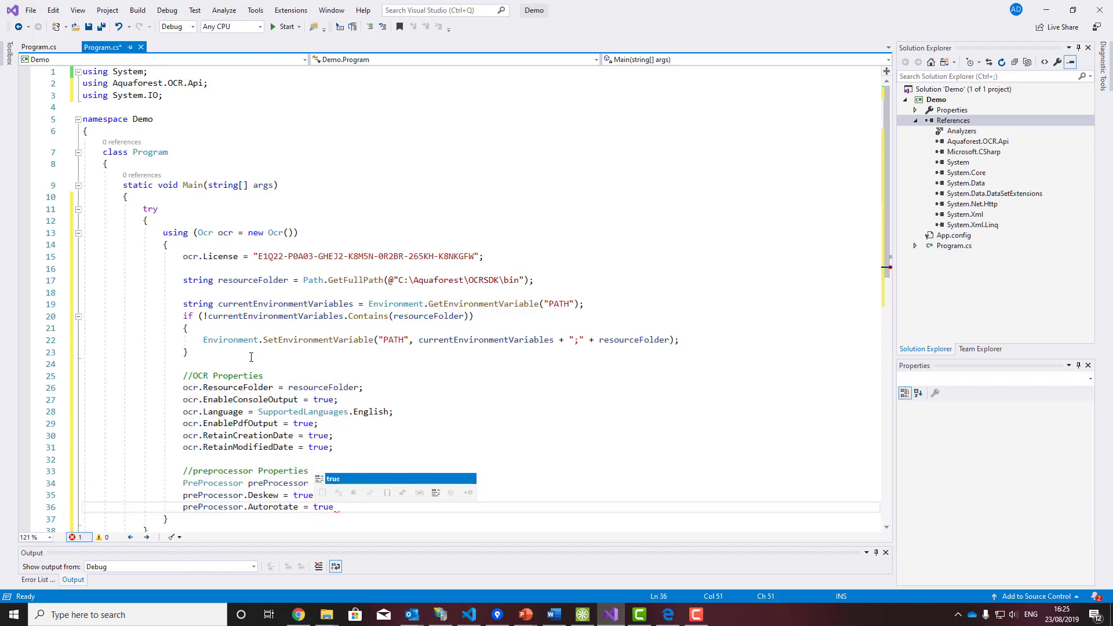
text(;)
key(Return)
text(pre)
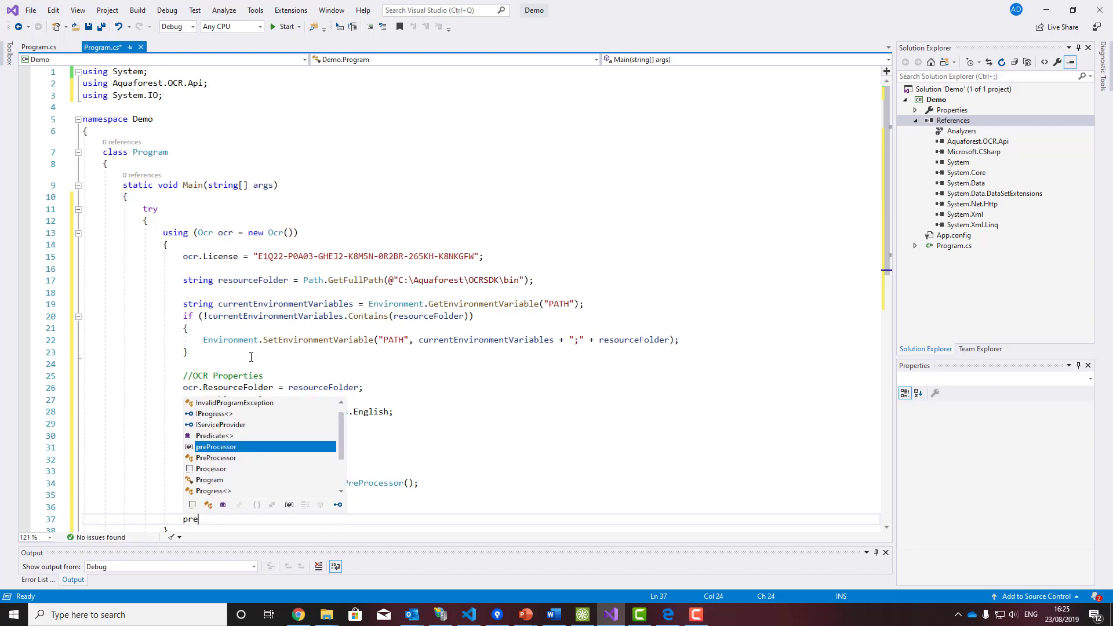
Set preProcessor Despeckle to 2 and RemoveLines to true
key(Tab)
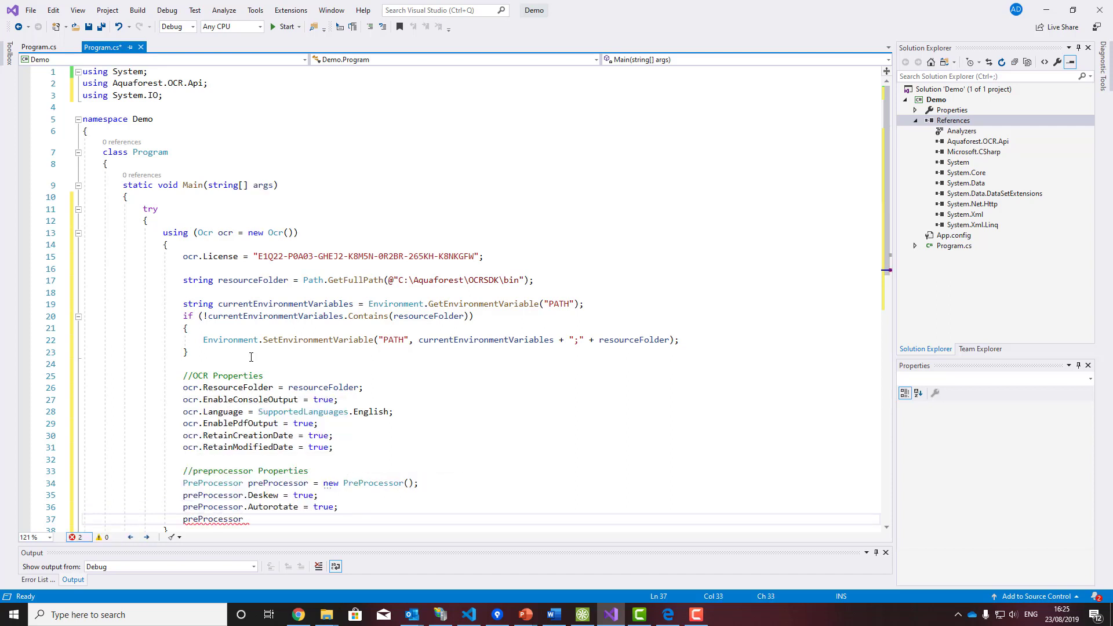
text(.d)
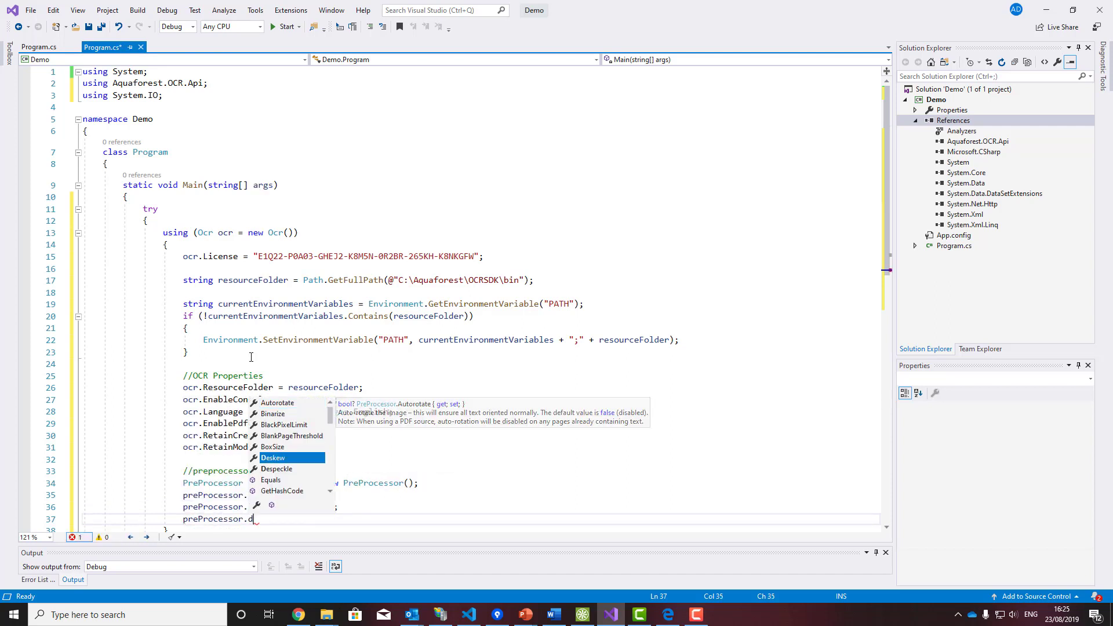
text(es)
key(Down)
key(Tab)
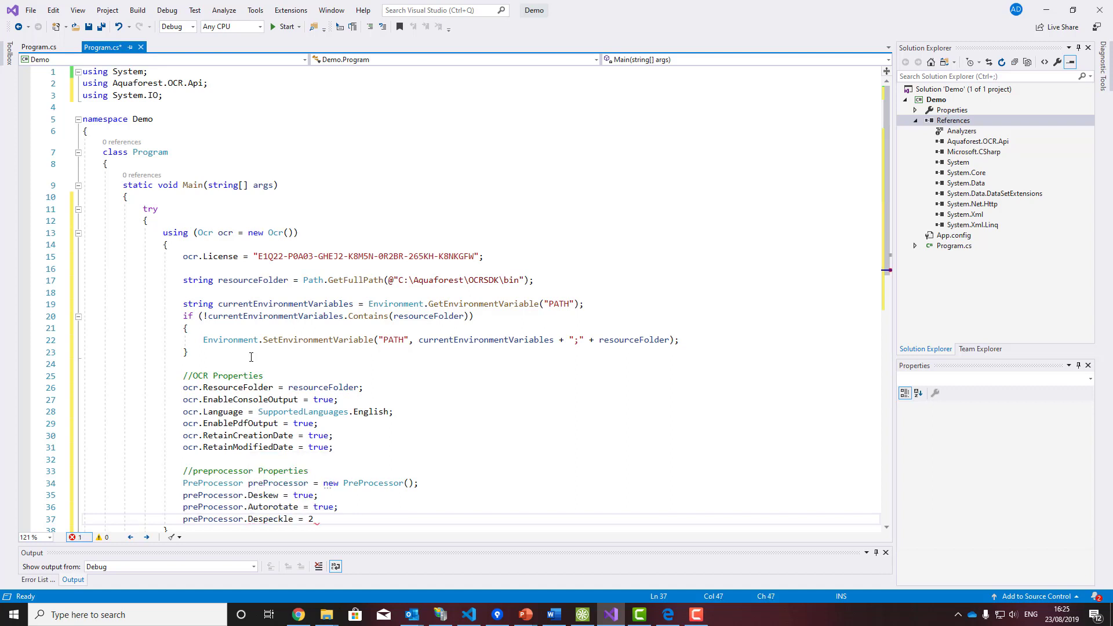
key(Return)
text(pre)
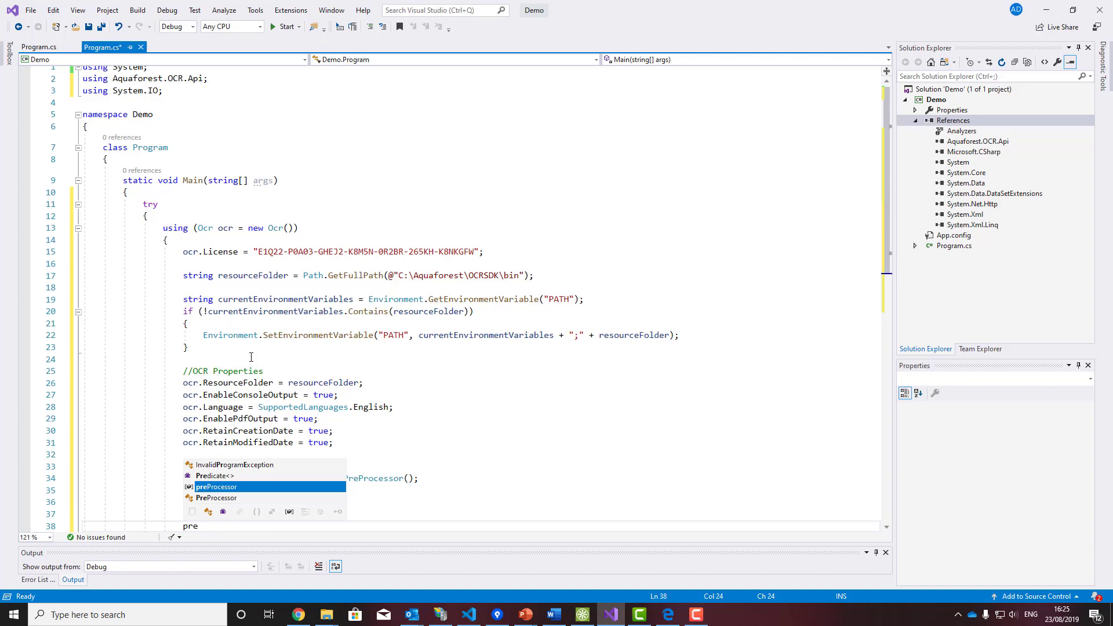
key(Tab)
text(.re)
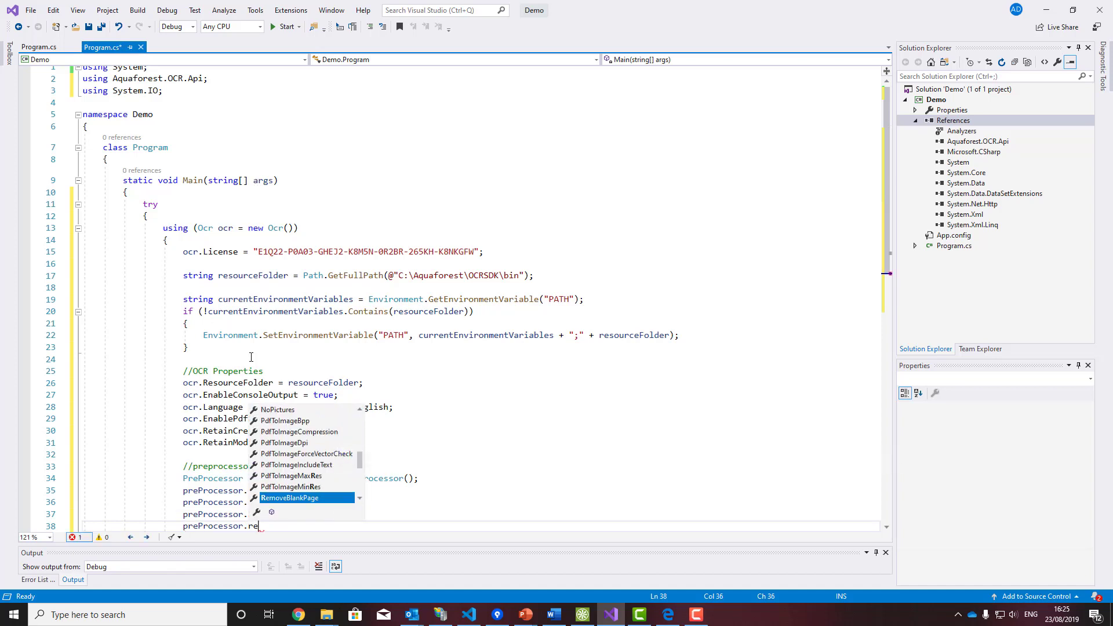
text(m)
key(Tab)
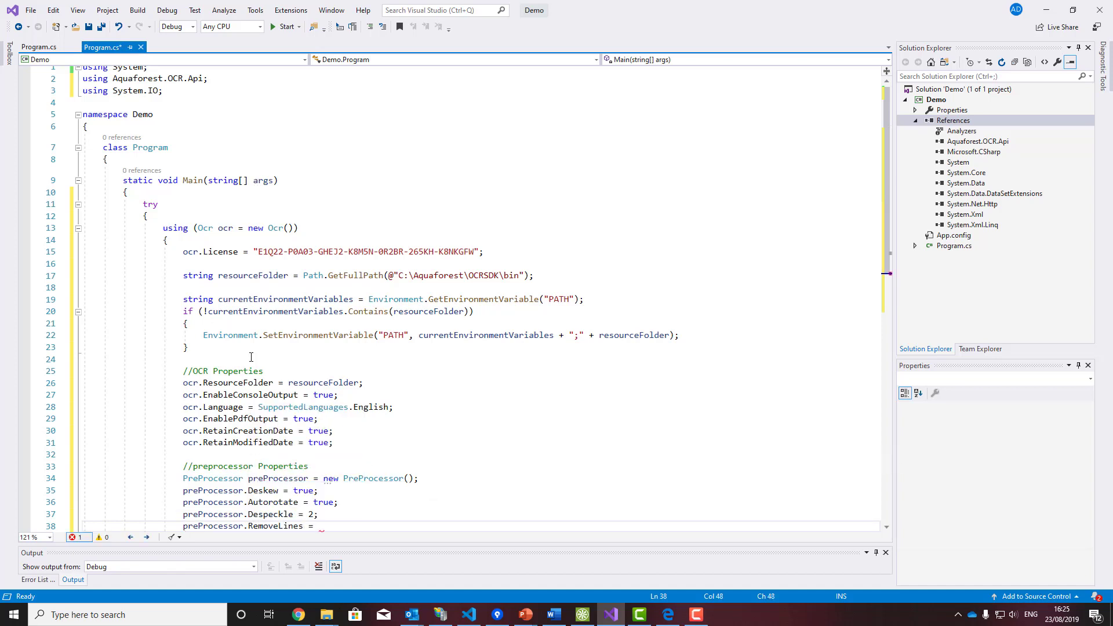
text(true;)
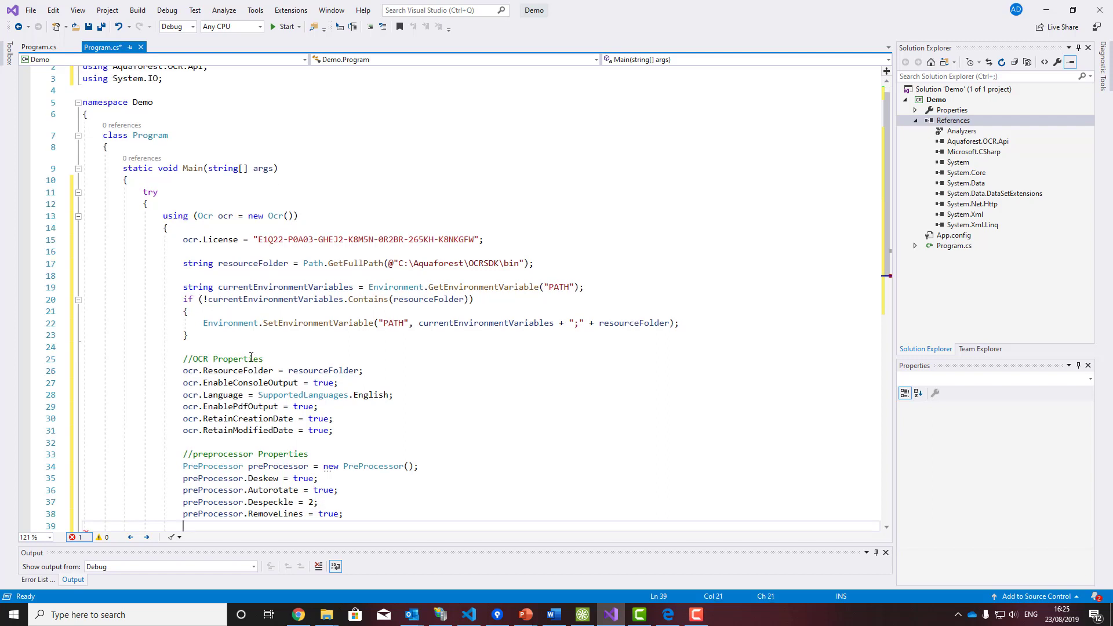
key(Return)
key(Return)
text(ocr)
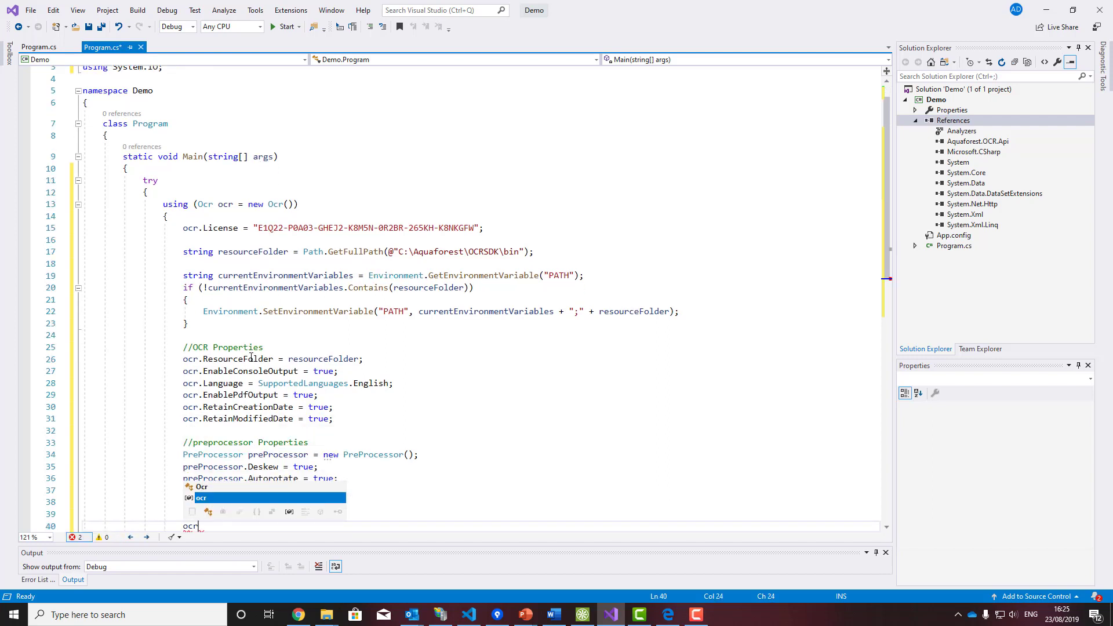
text(.rea)
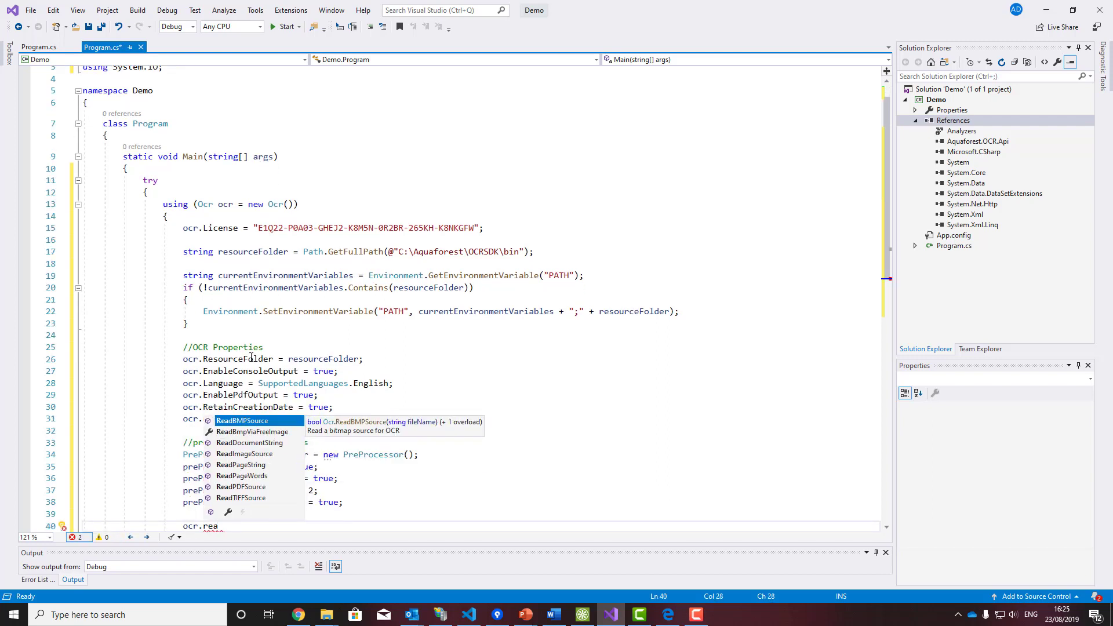
Add an ocr.ReadPDFSource(Path.GetFullPath(@"")) call with an empty path string
key(Down)
key(Down)
key(Tab)
text(()
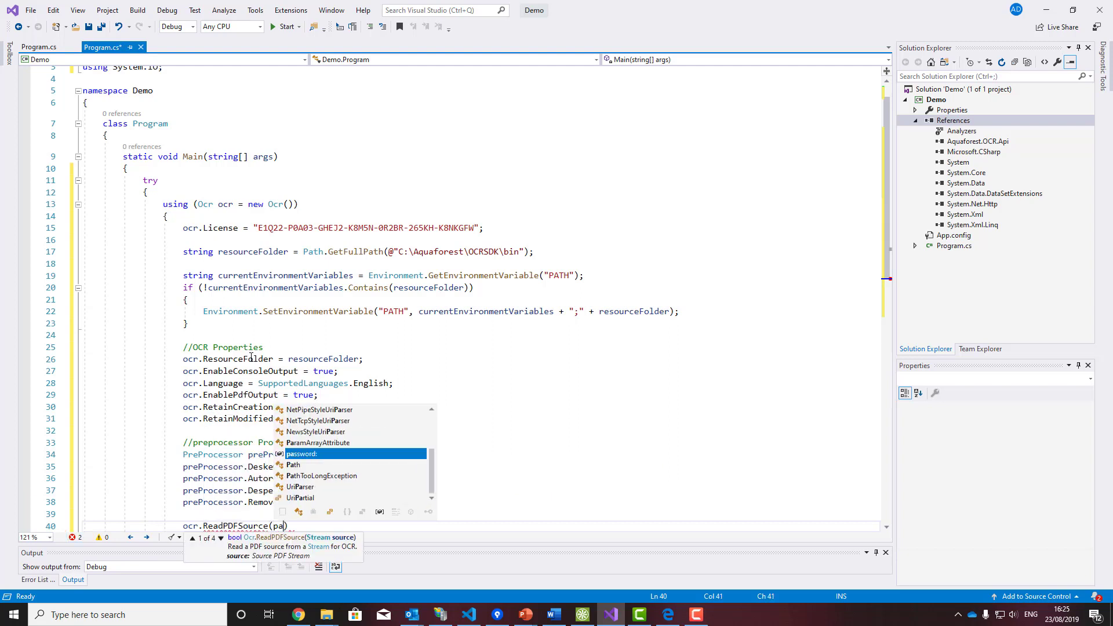
text(Path.g)
key(Tab)
text((@)
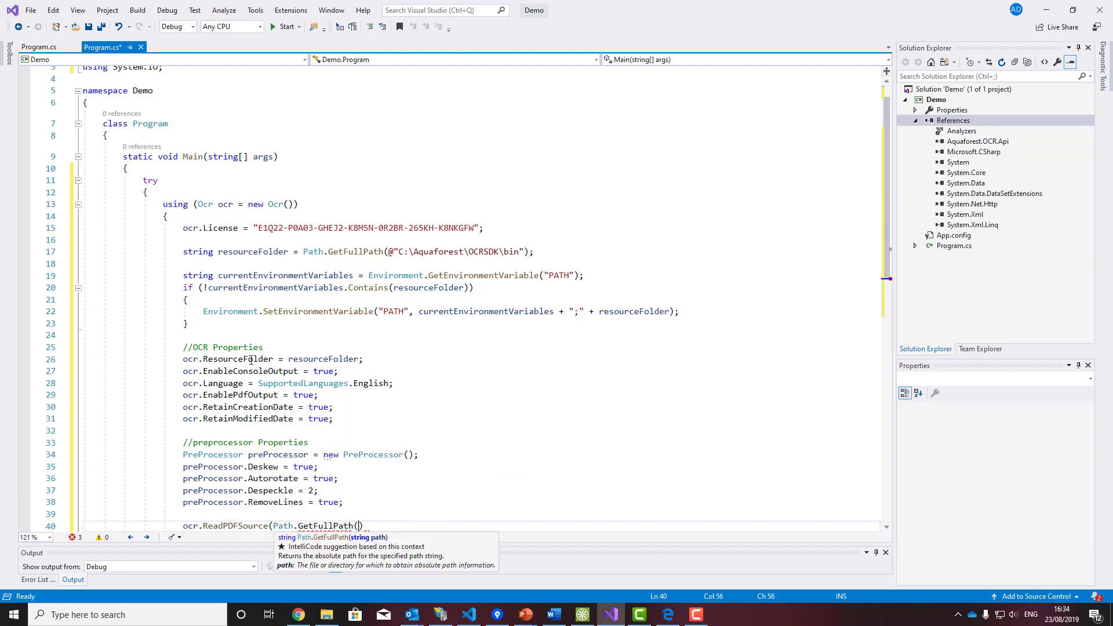
text(""))
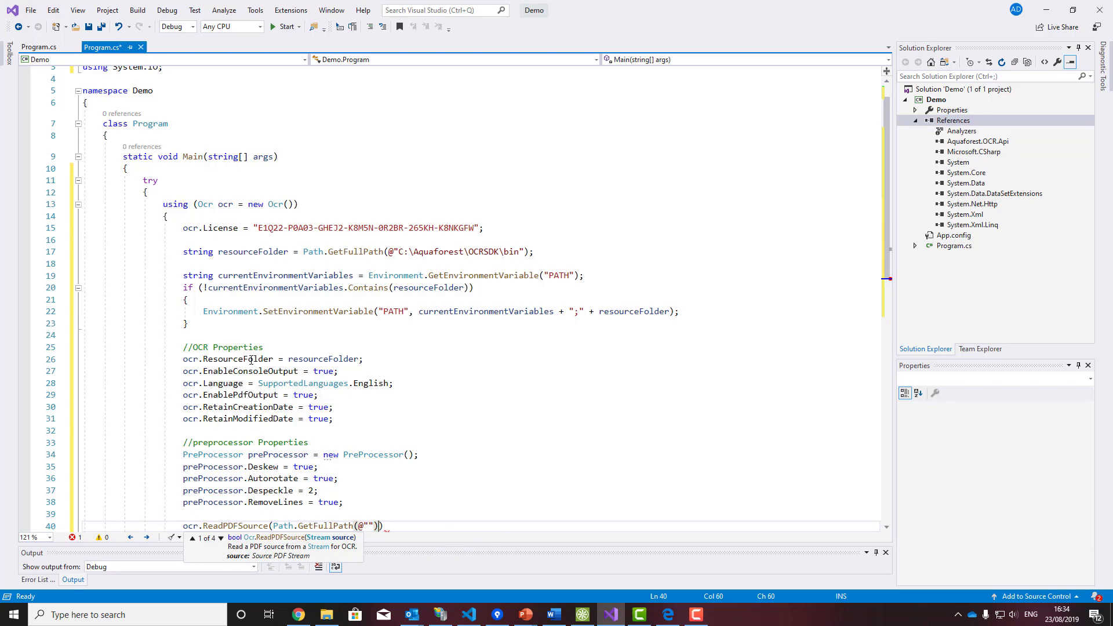
Copy the D:\Demo\Source folder path from File Explorer into the source path string
click(326, 616)
click(296, 149)
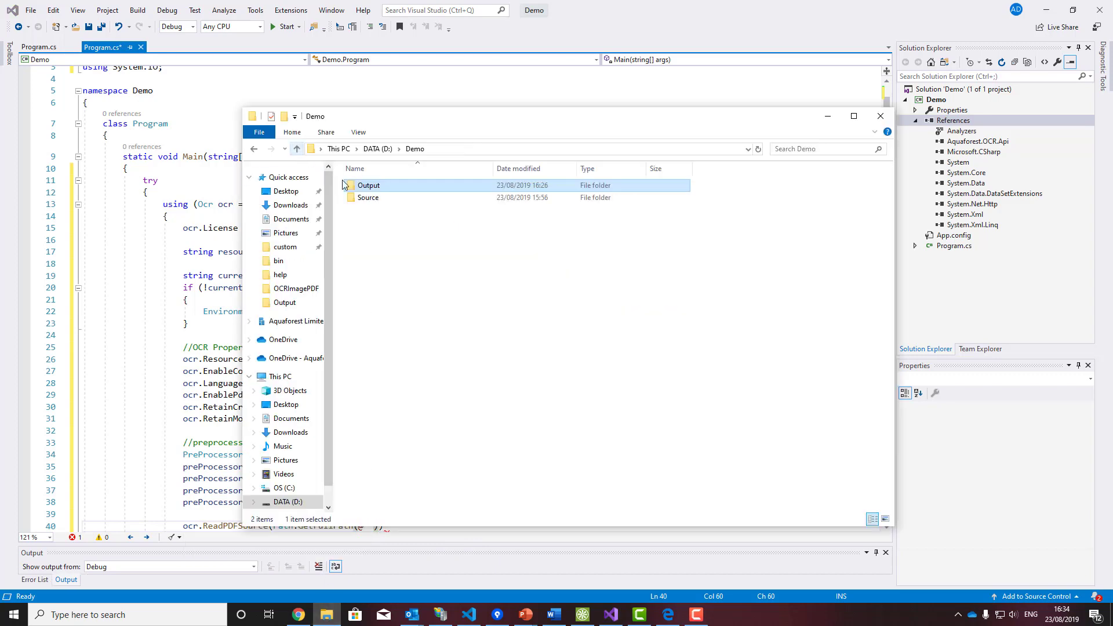
double_click(375, 197)
click(609, 149)
right_click(448, 148)
click(400, 183)
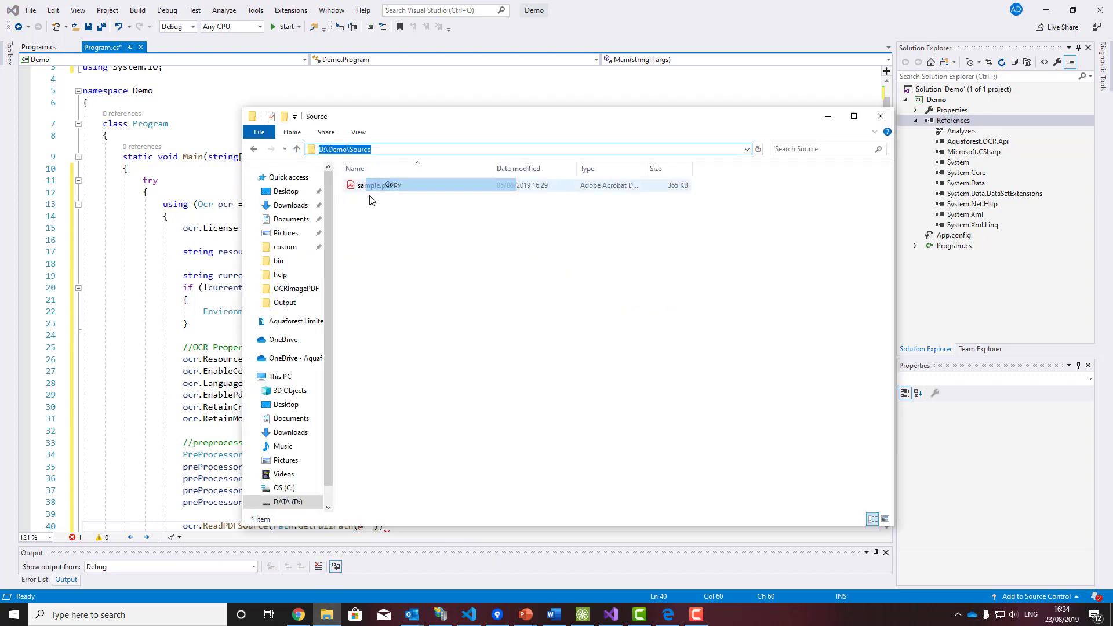
click(179, 395)
click(370, 526)
key(ctrl+v)
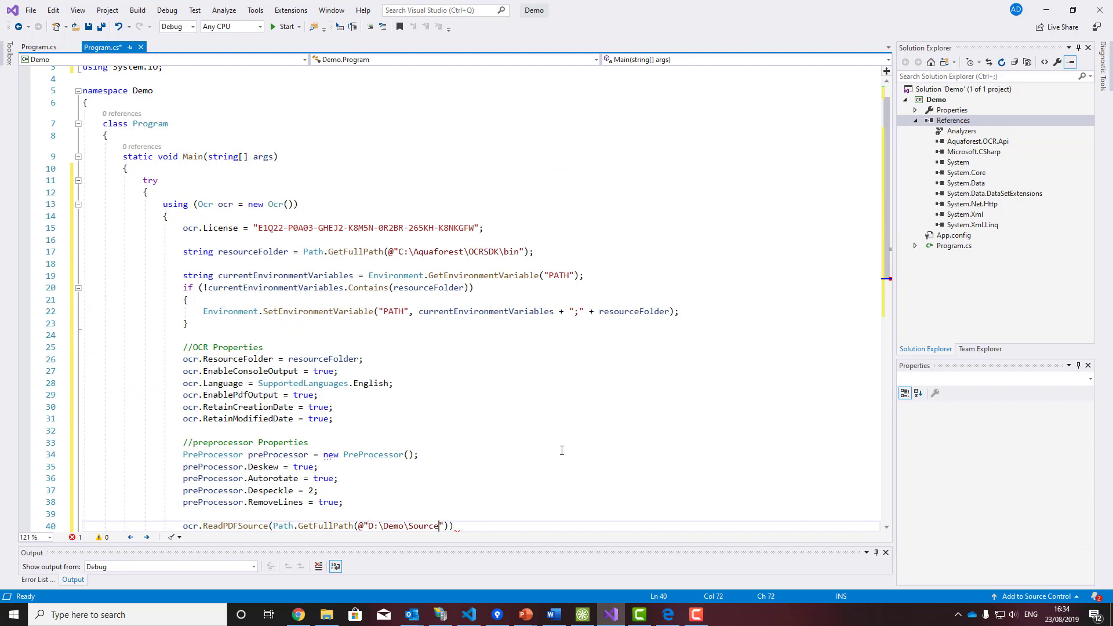
text(;)
Add an if (ocr.Recognize(preProcessor)) condition with a new line inside its block
key(Return)
key(Return)
text((ocr.re)
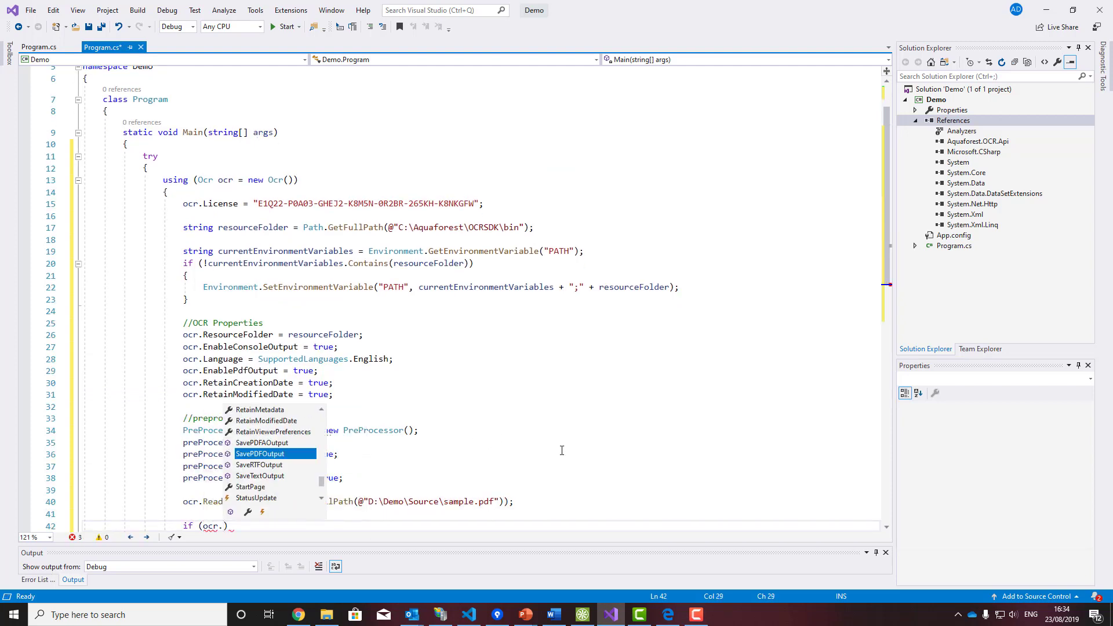
text(cog)
key(Tab)
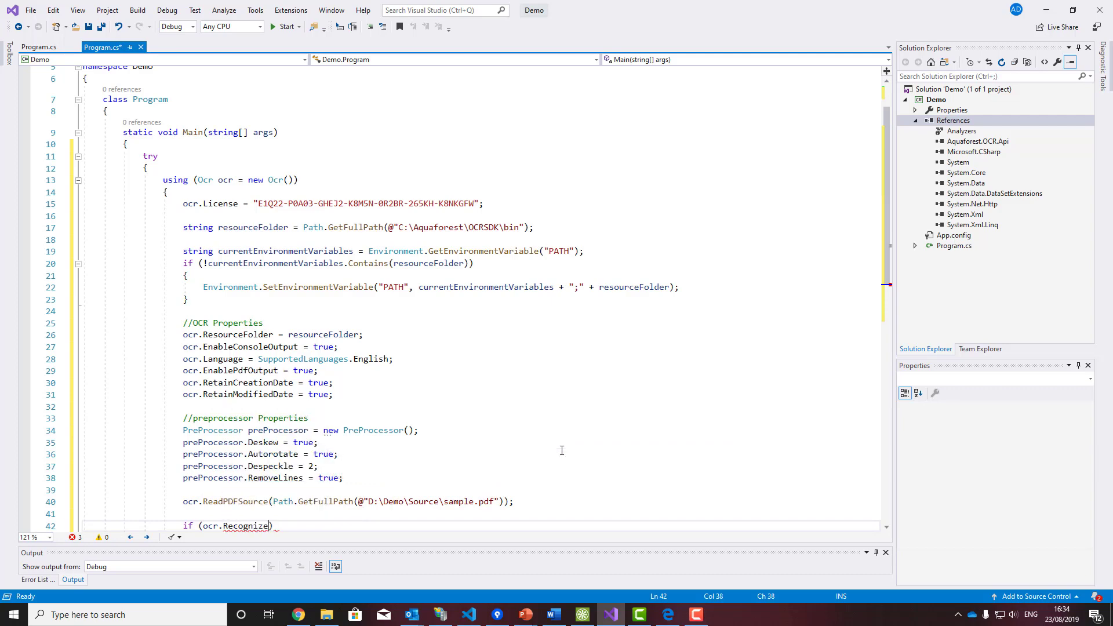
text((pre)
key(Tab)
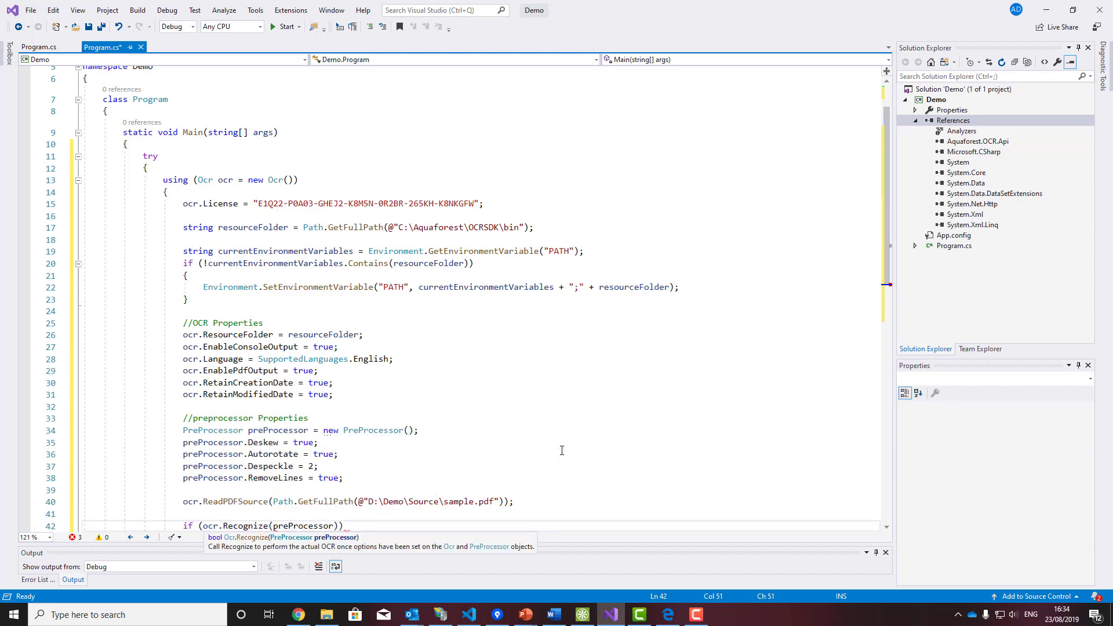
text())
key(Return)
text({)
key(Return)
text(ocr.)
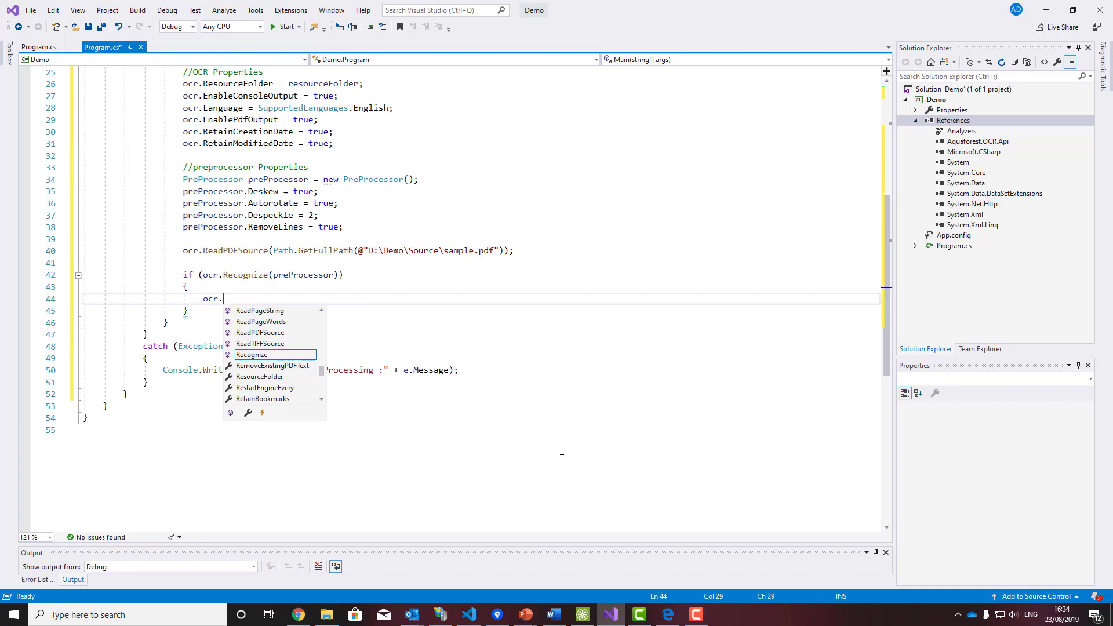
text(save)
Add ocr.SavePDFOutput using the D:\Demo\Output folder path copied from File Explorer
key(Tab)
text((path.GetF)
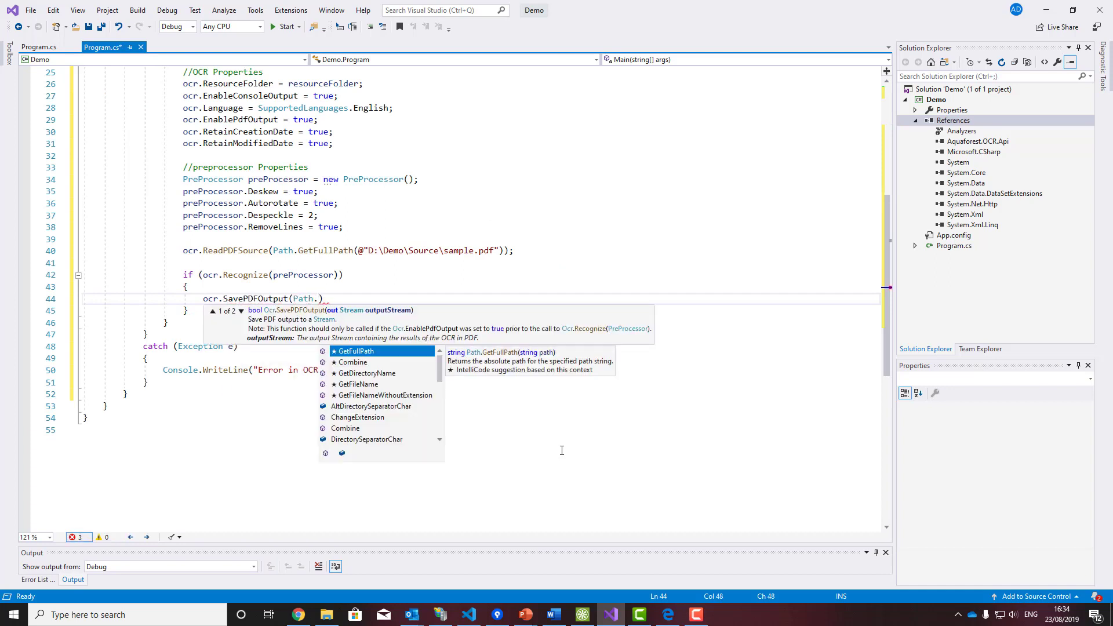
key(Tab)
text((@)
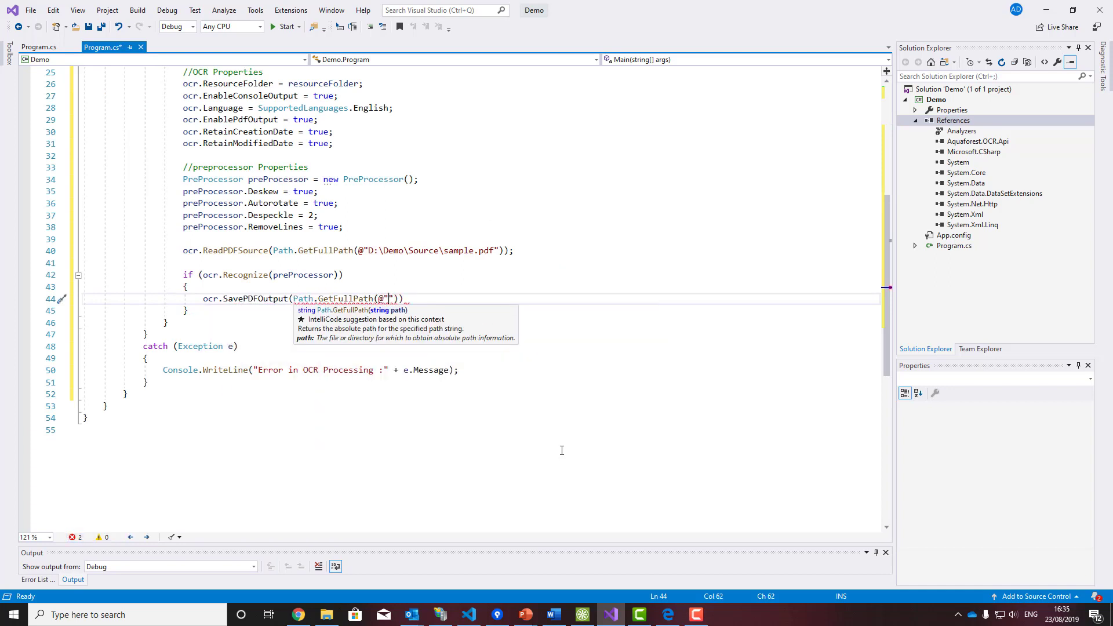
click(325, 616)
click(297, 149)
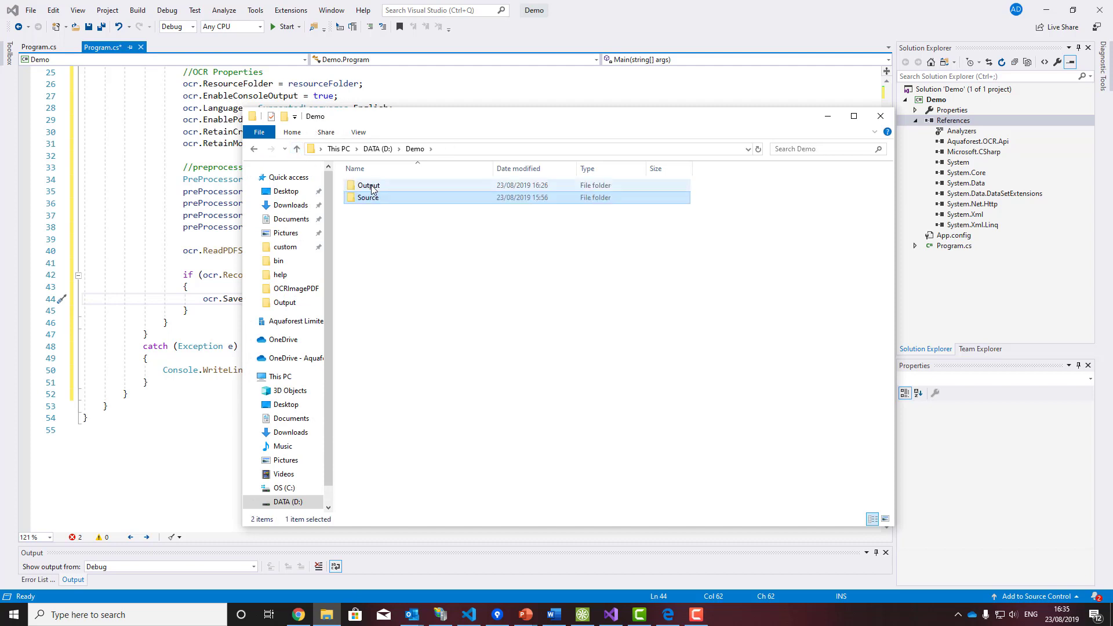
double_click(381, 187)
click(485, 149)
right_click(391, 149)
click(375, 185)
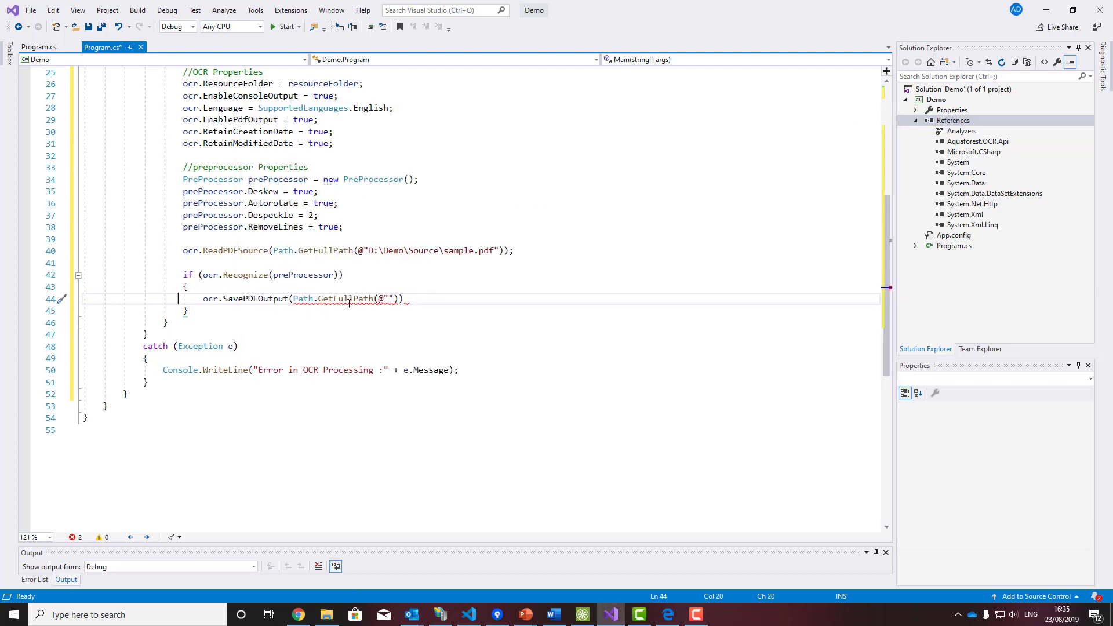
click(389, 299)
text("")
key(ctrl+v)
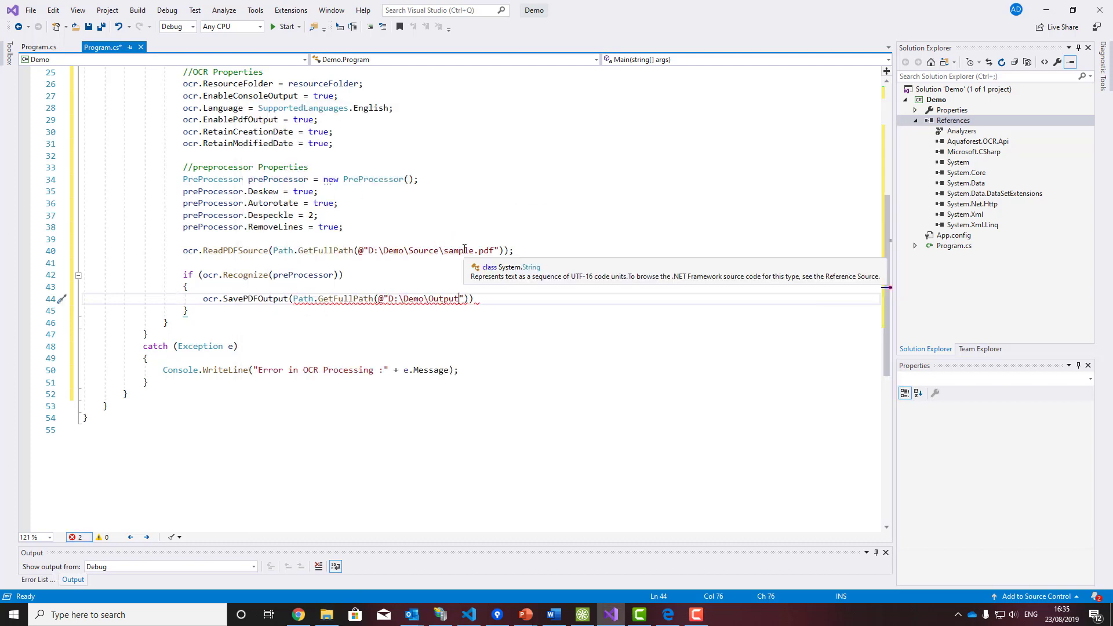
text(\searchable.pdf)
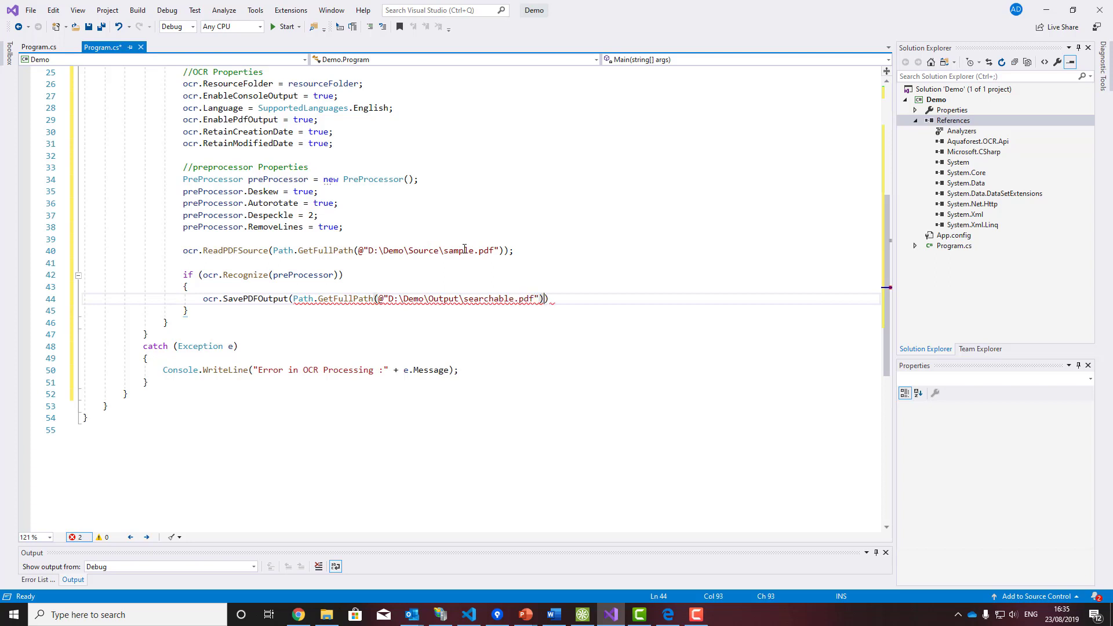
text(, true);)
Add ocr.DeleteTemporaryFiles() after the block, save, and run the program with F5
key(Down)
key(Return)
key(Return)
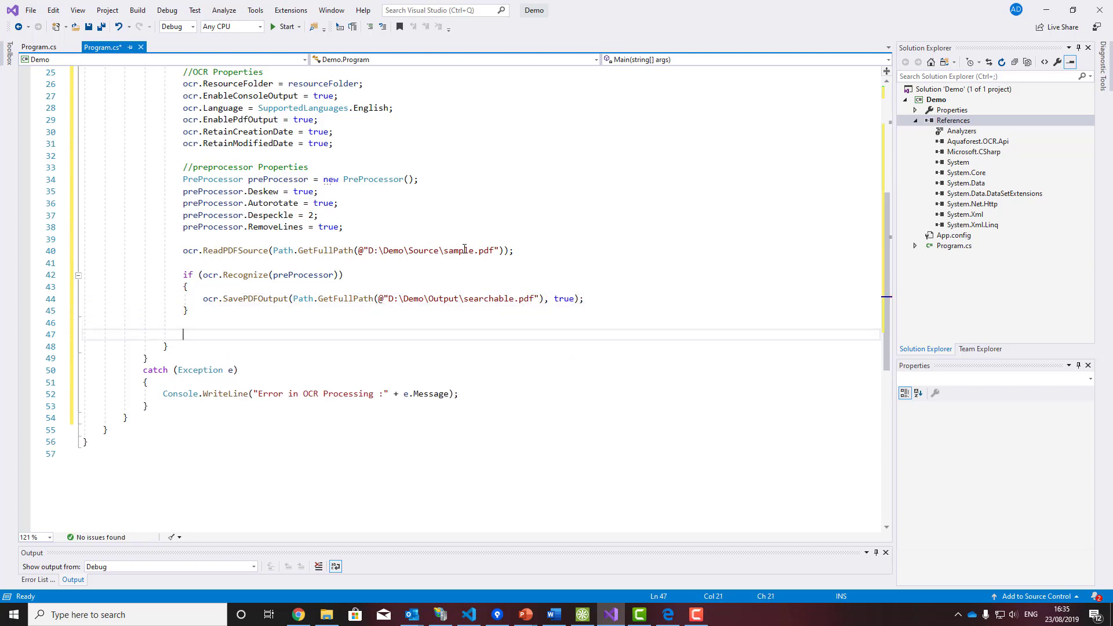
text(ocr.De)
key(Tab)
text(())
key(ctrl+s)
key(F5)
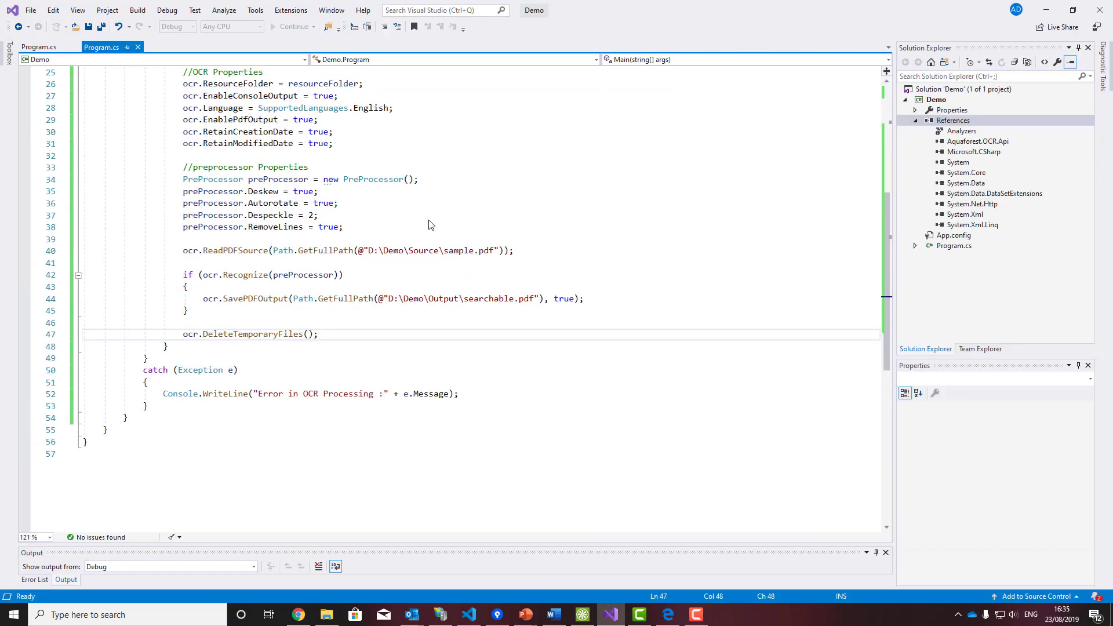
Open searchable.pdf from D:\Demo\Output and search it for 'abstract', finding three matches
click(327, 615)
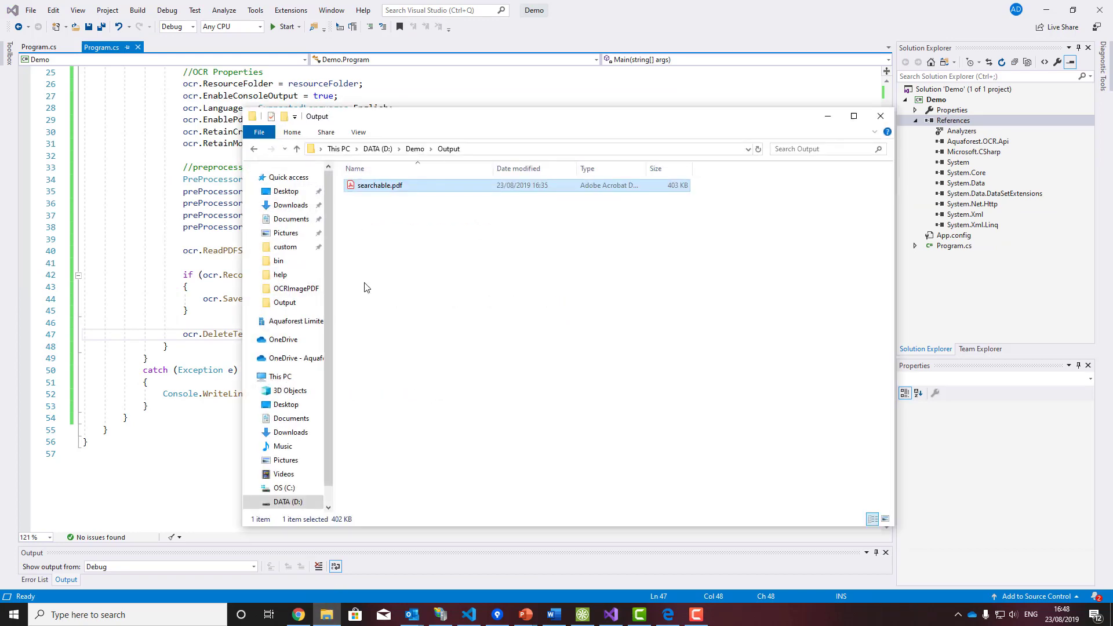
double_click(381, 185)
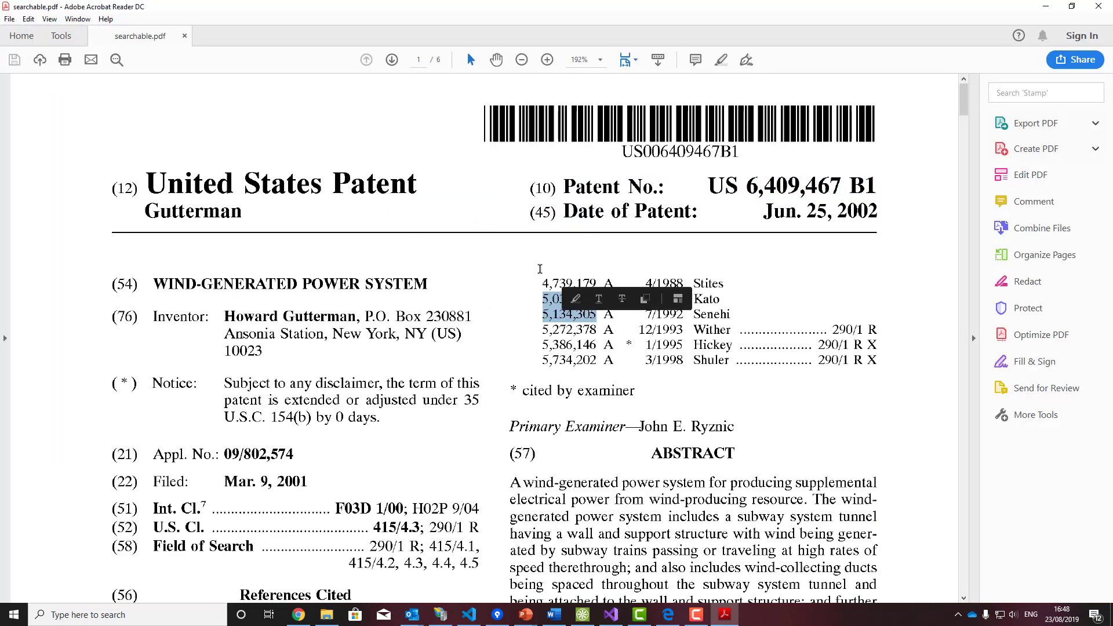
key(ctrl+a)
click(545, 278)
key(ctrl+f)
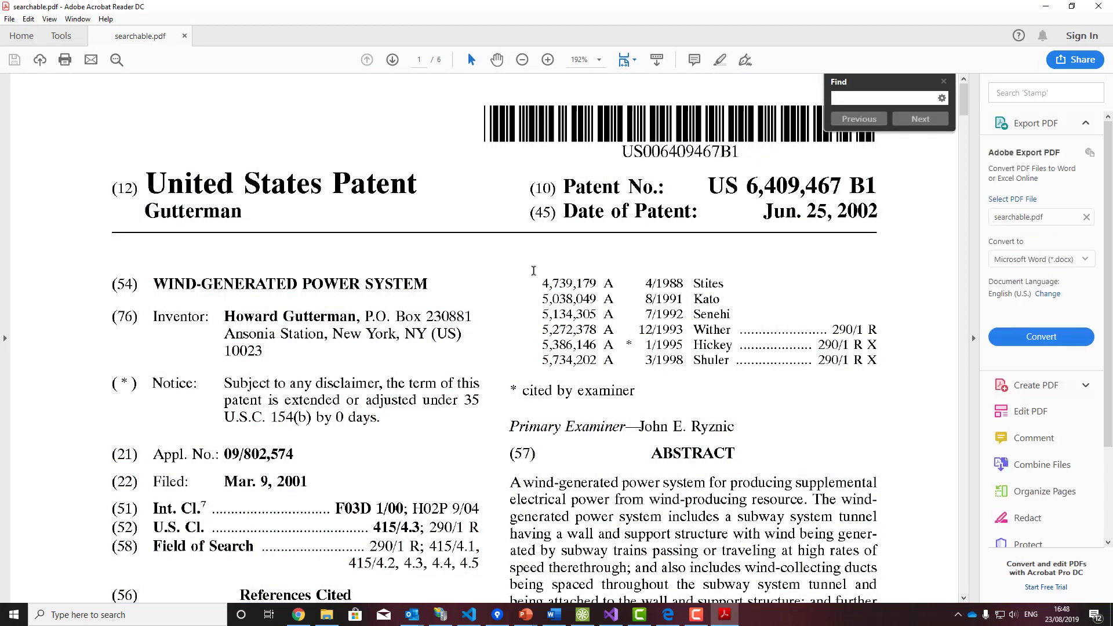
text(abstract)
key(Return)
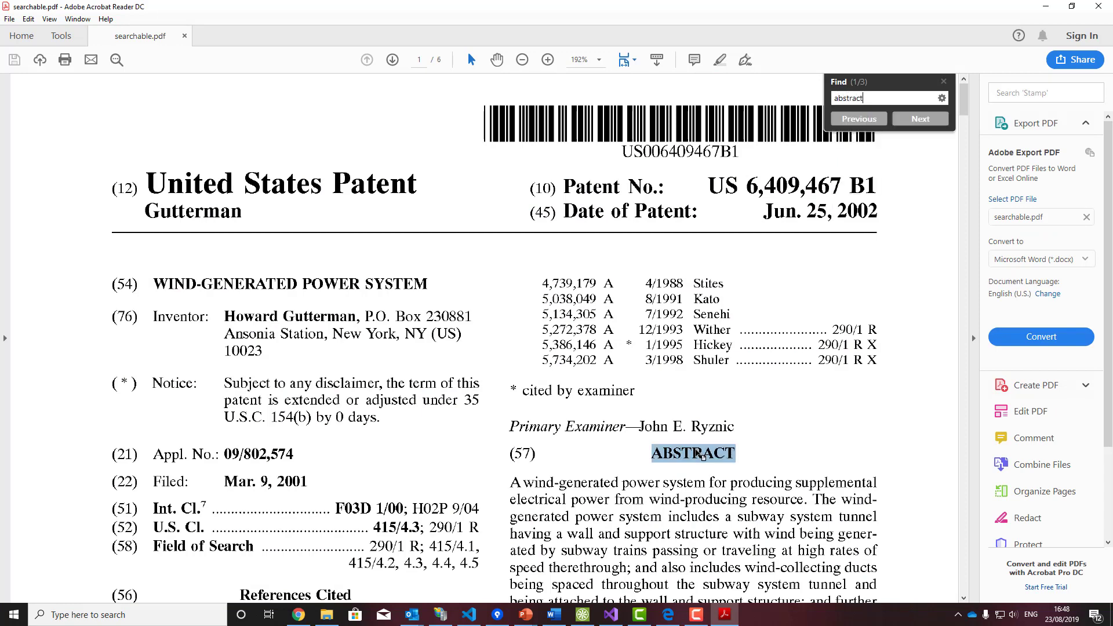